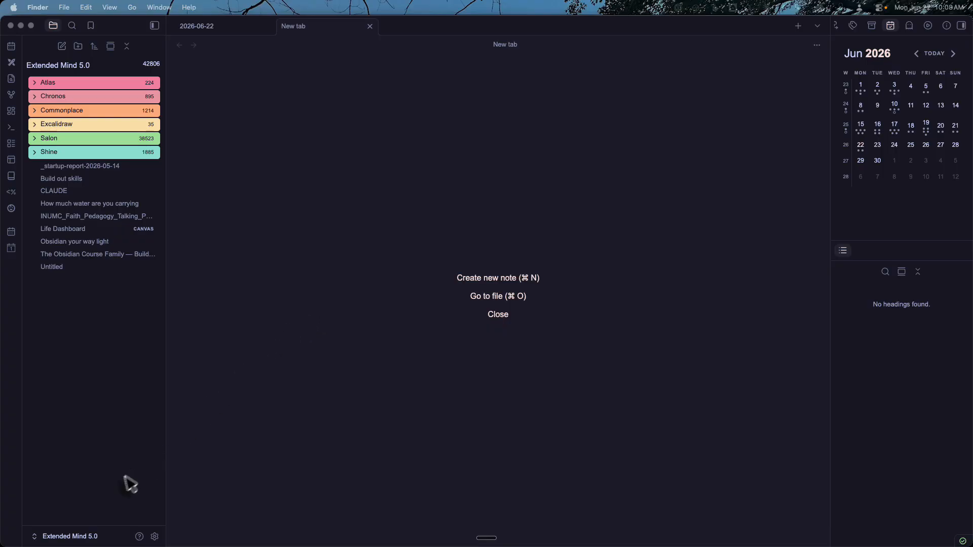
left_click(75, 540)
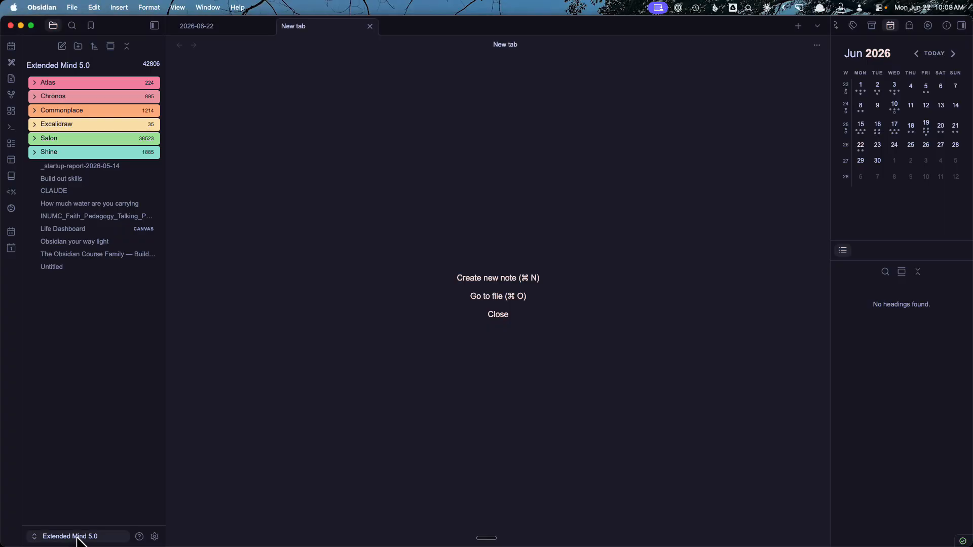
left_click(76, 539)
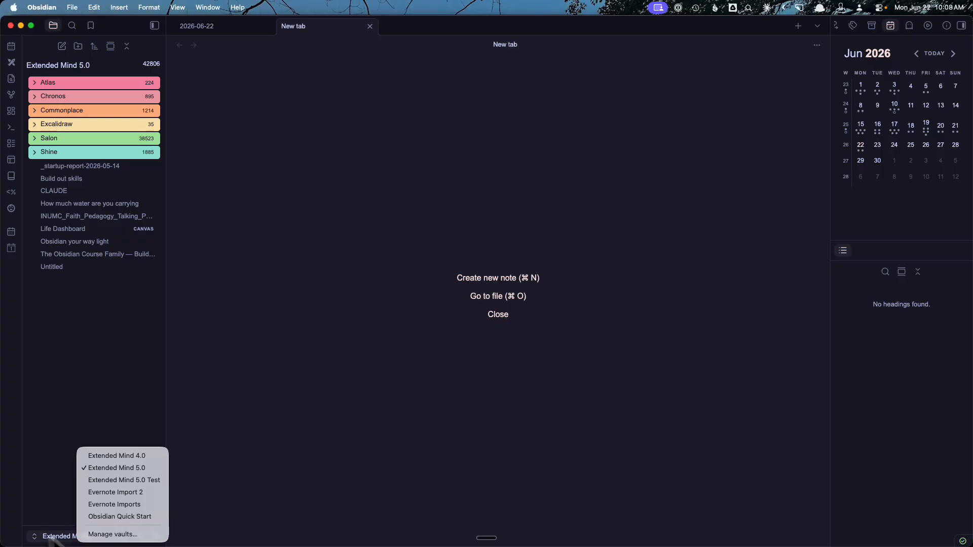
left_click(110, 535)
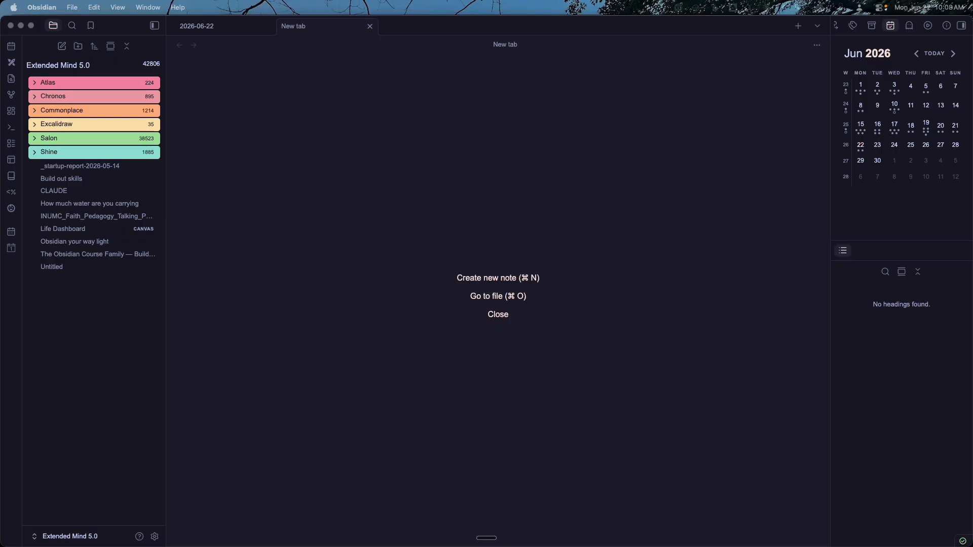
left_click_drag(552, 152, 618, 147)
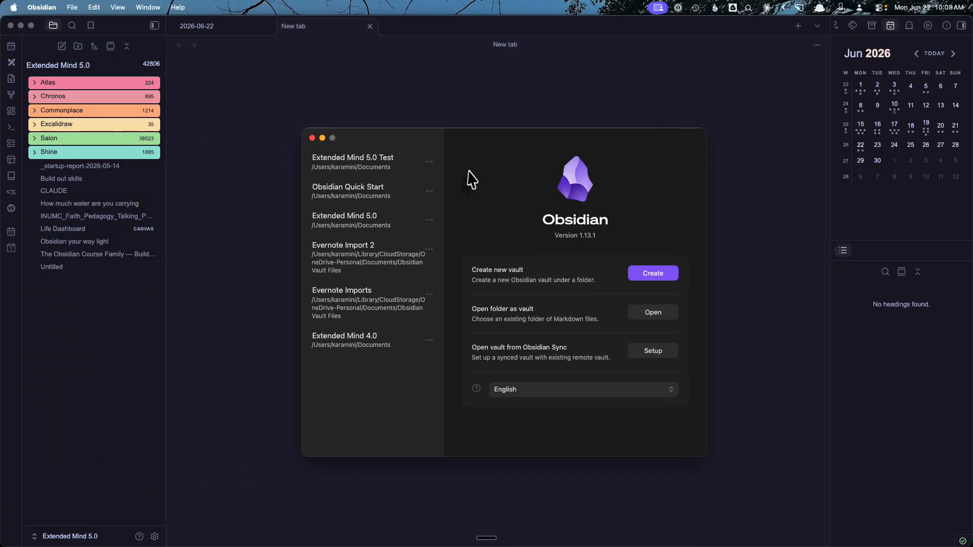
left_click(312, 138)
Open the vault manager with the Manage vaults command
key("super+p")
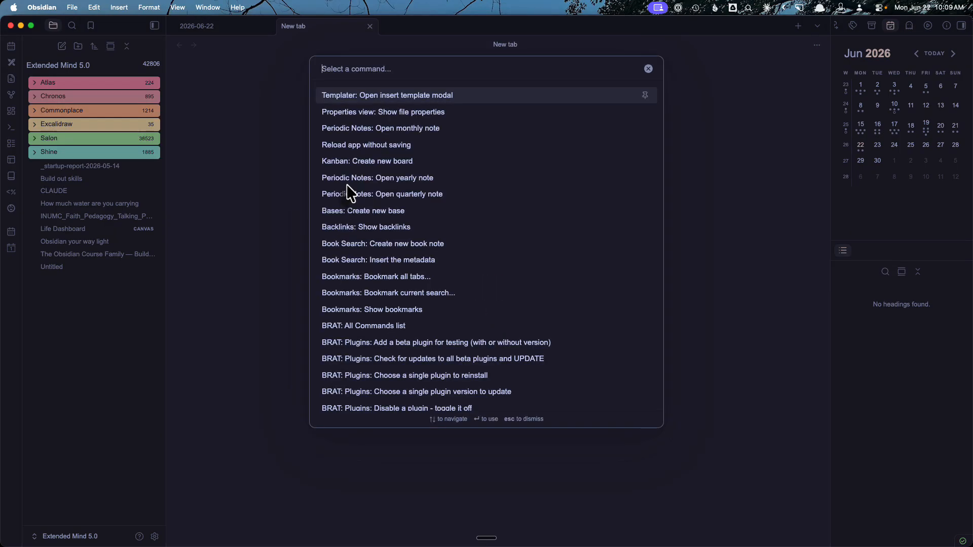
type("mana")
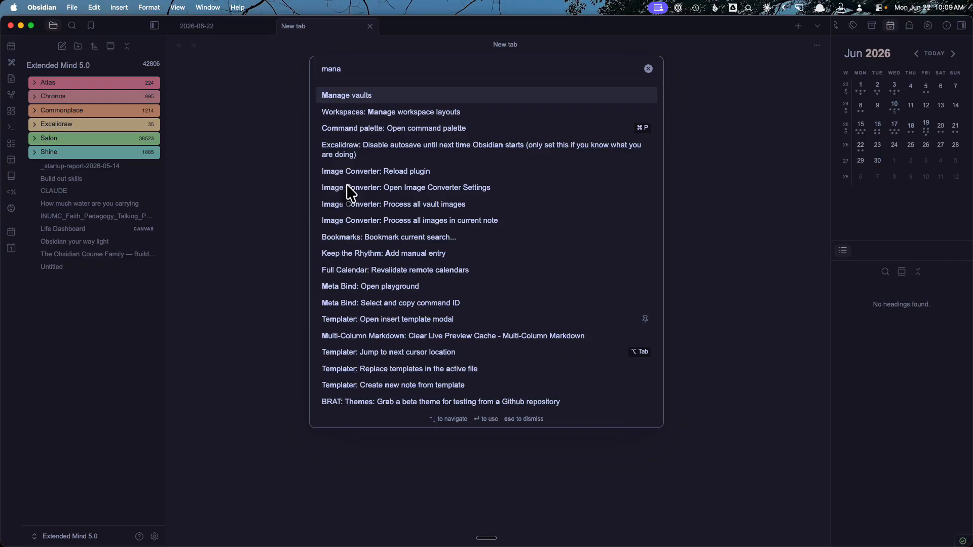
key("Return")
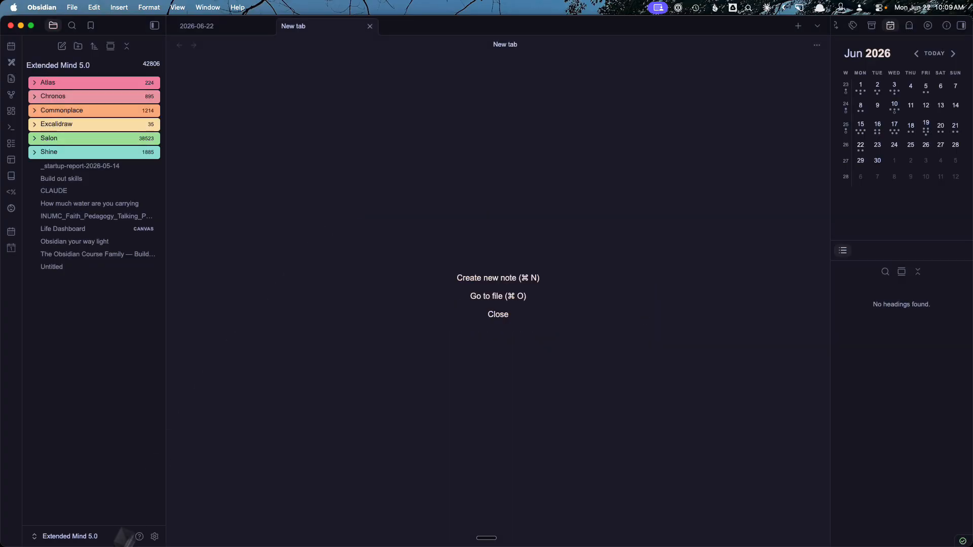
left_click(80, 537)
left_click(86, 535)
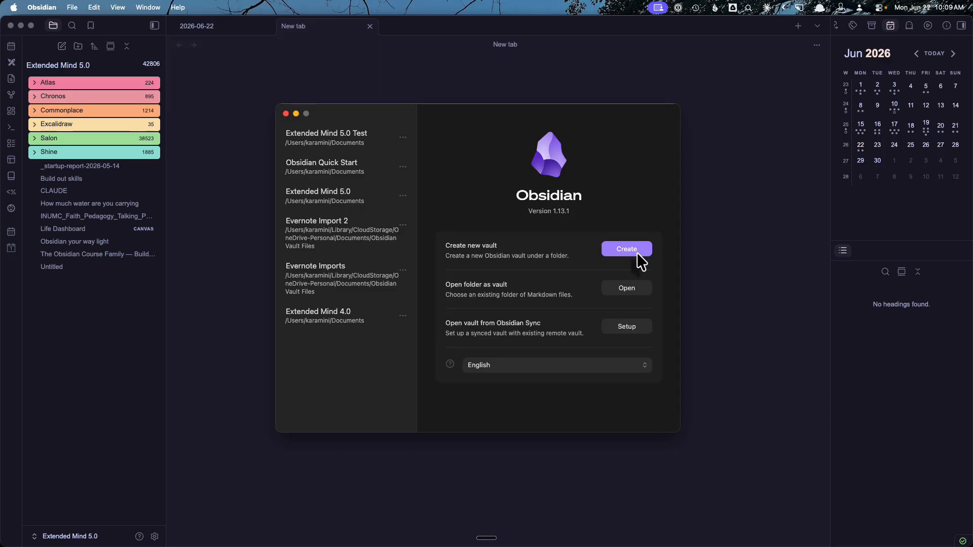
Create a new local vault named Evernote Import Demo in the Documents folder
left_click(611, 253)
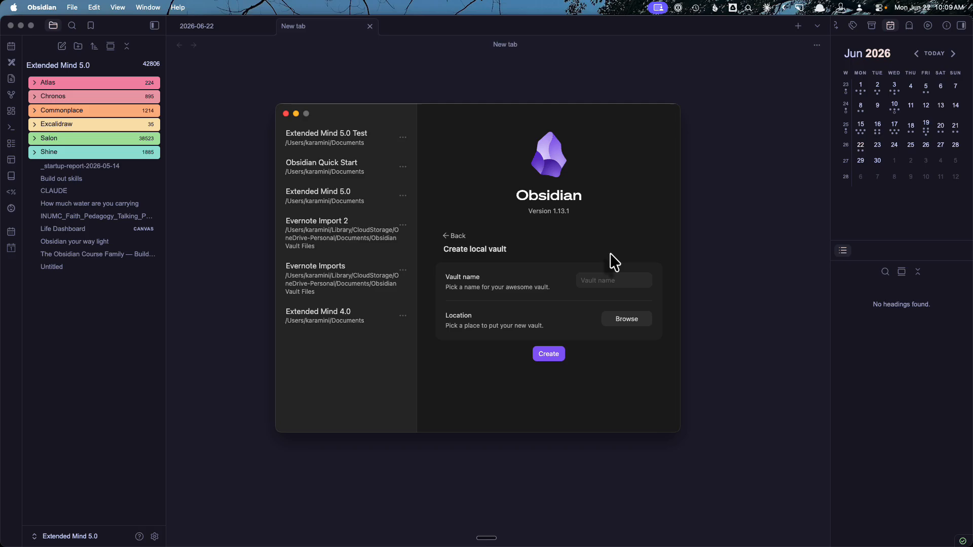
left_click(602, 281)
type("Evernote Import Demo")
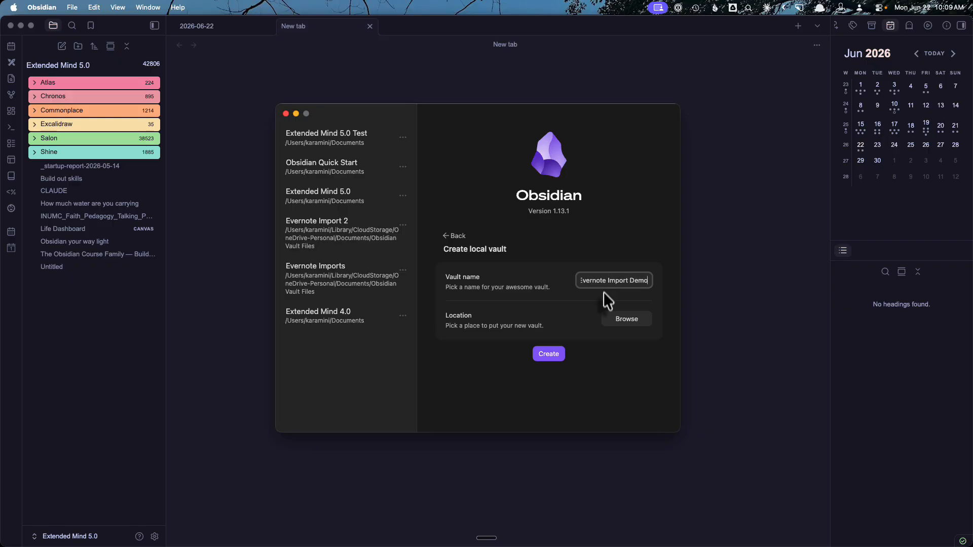
left_click(622, 321)
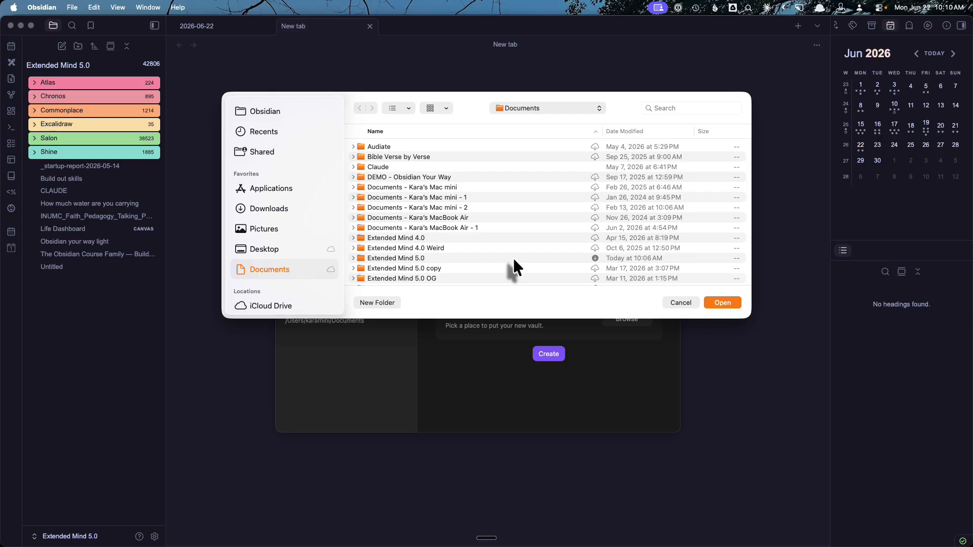
left_click(730, 303)
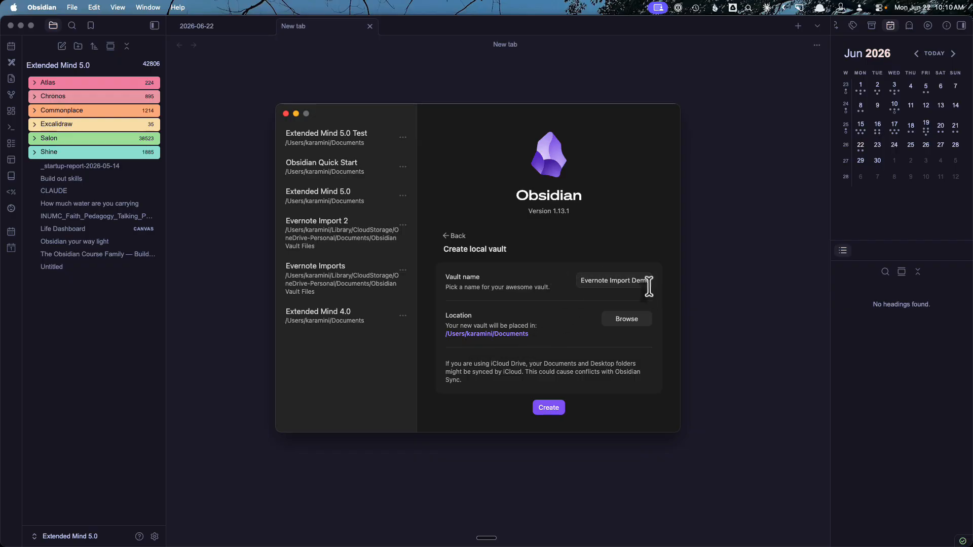
left_click(557, 412)
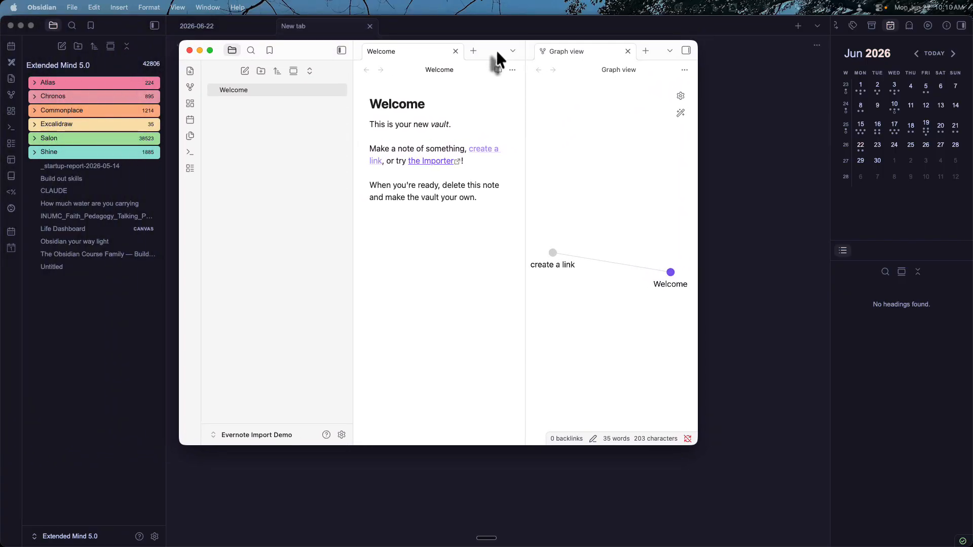
Make the new vault's window full screen and open the vault's settings
left_click_drag(497, 50, 519, 50)
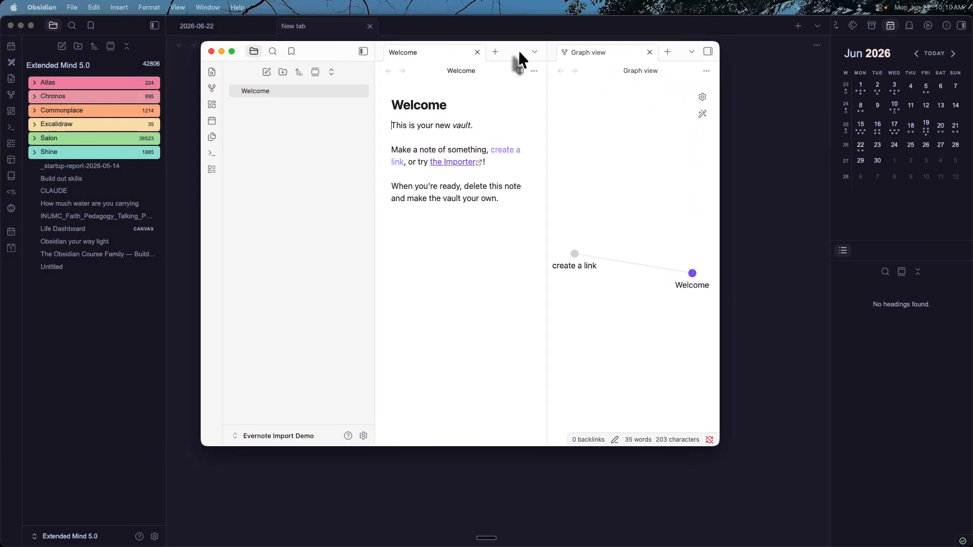
left_click(231, 51)
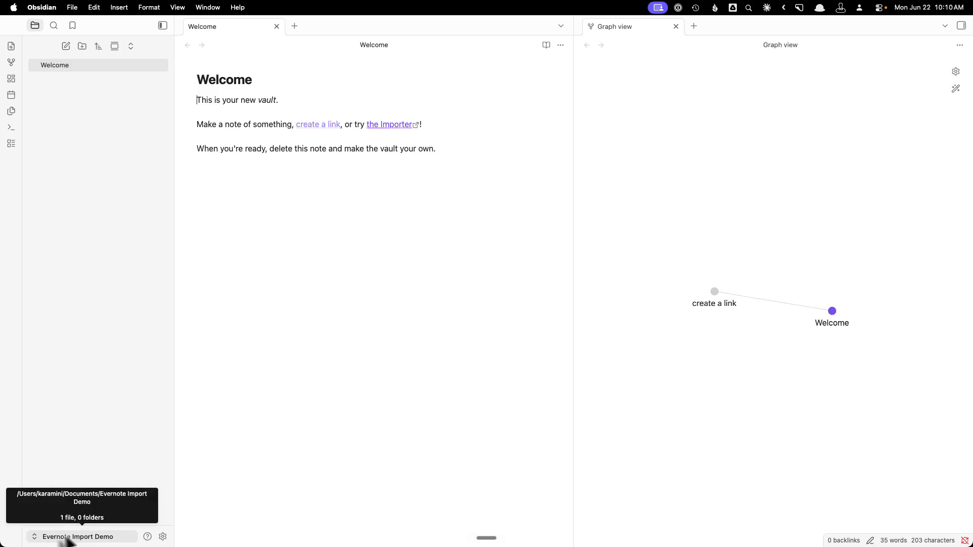
left_click(162, 537)
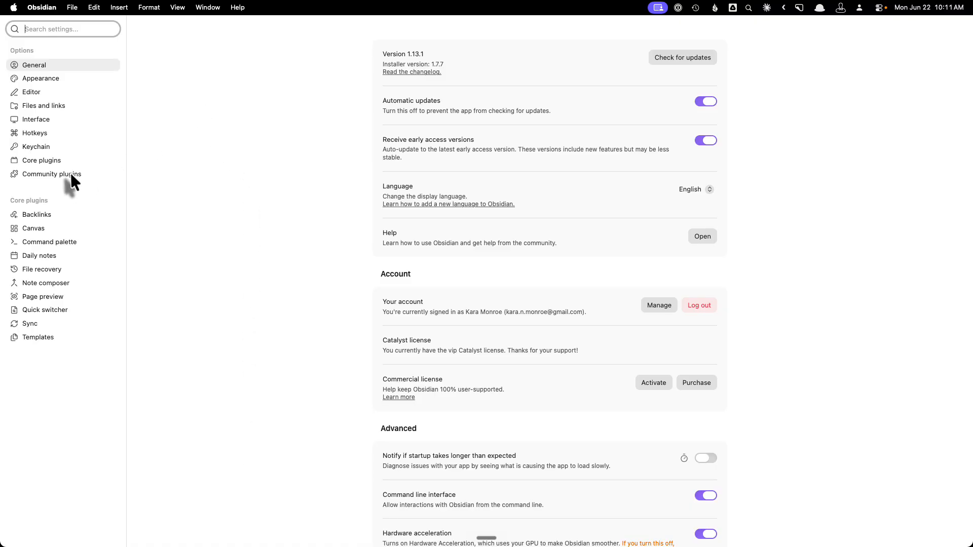
Take the settings window and the Evernote Import Demo vault window out of full screen, with the settings in front
mouse_move(56, 11)
mouse_move(26, 22)
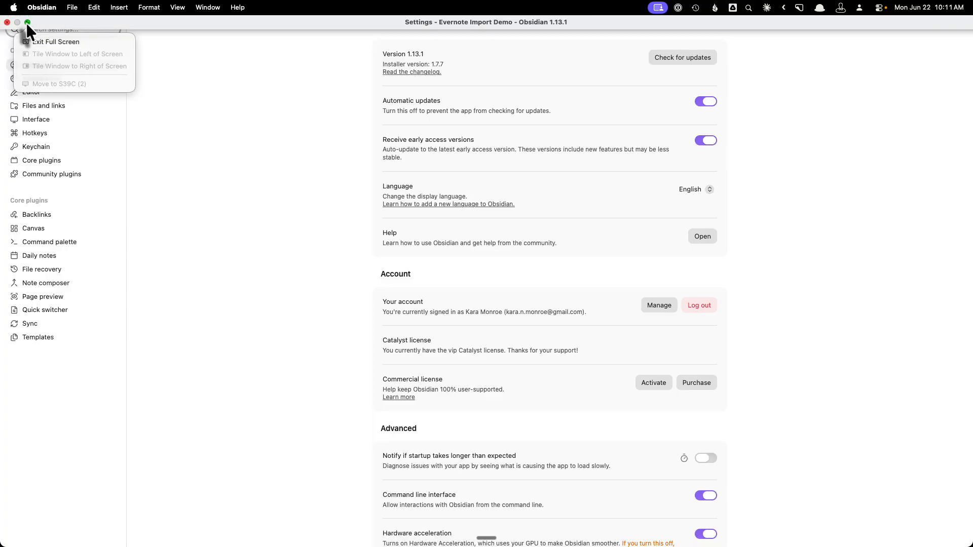
left_click(38, 42)
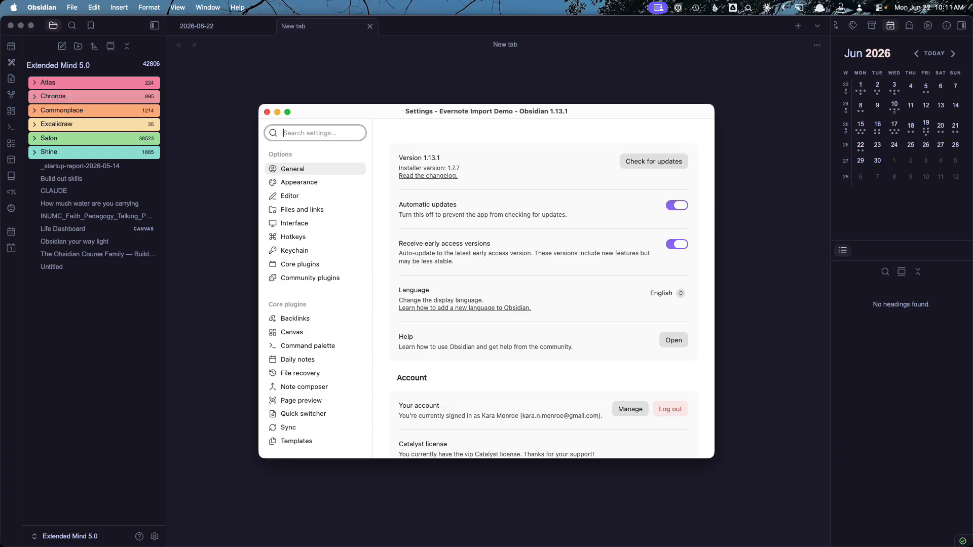
key("ctrl+Right")
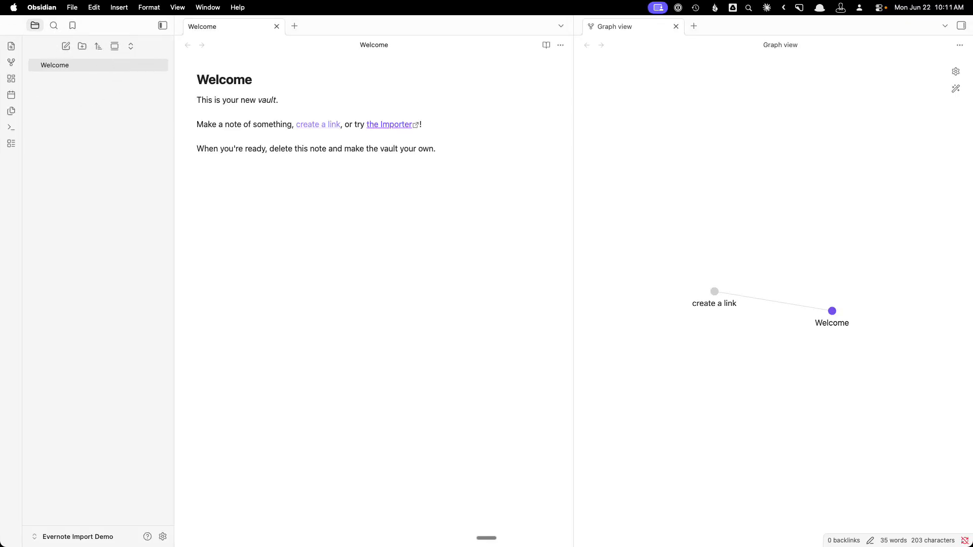
mouse_move(17, 2)
left_click(28, 22)
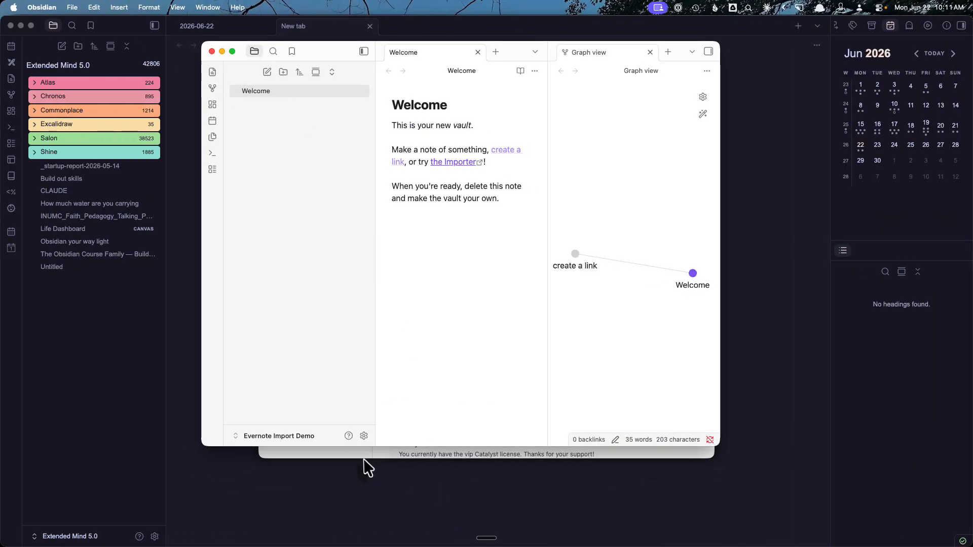
left_click(363, 458)
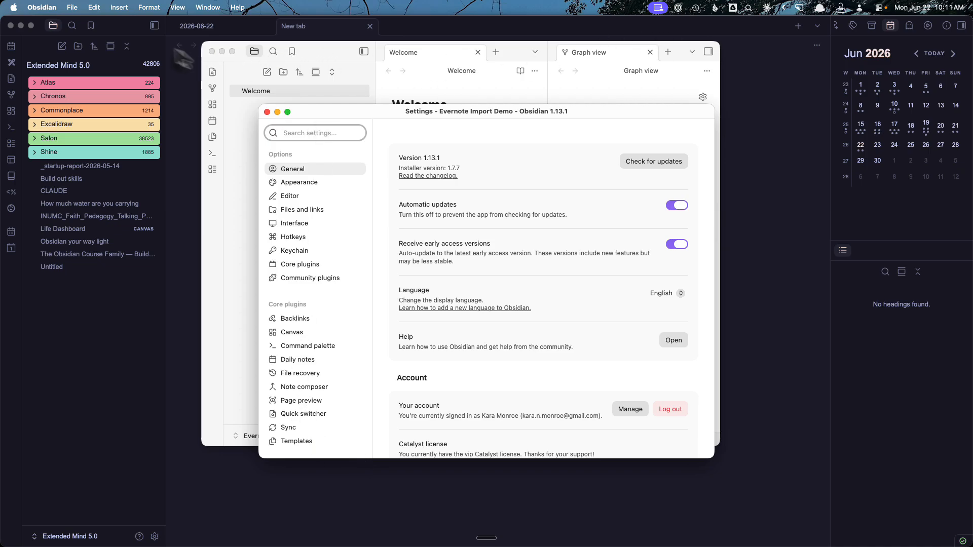
Minimise the Extended Mind 5.0, calendar, Claude and Preview windows behind the new vault
left_click(21, 26)
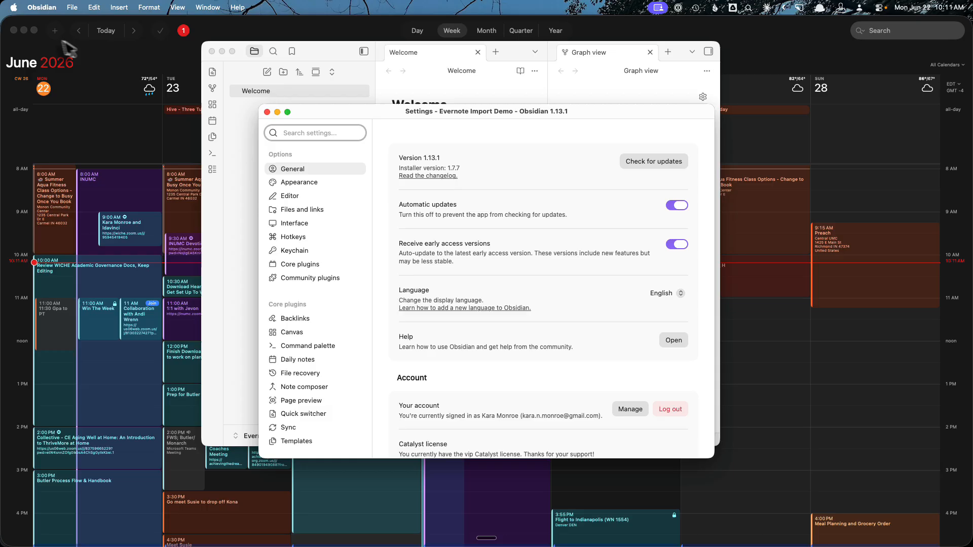
left_click(24, 30)
left_click(35, 80)
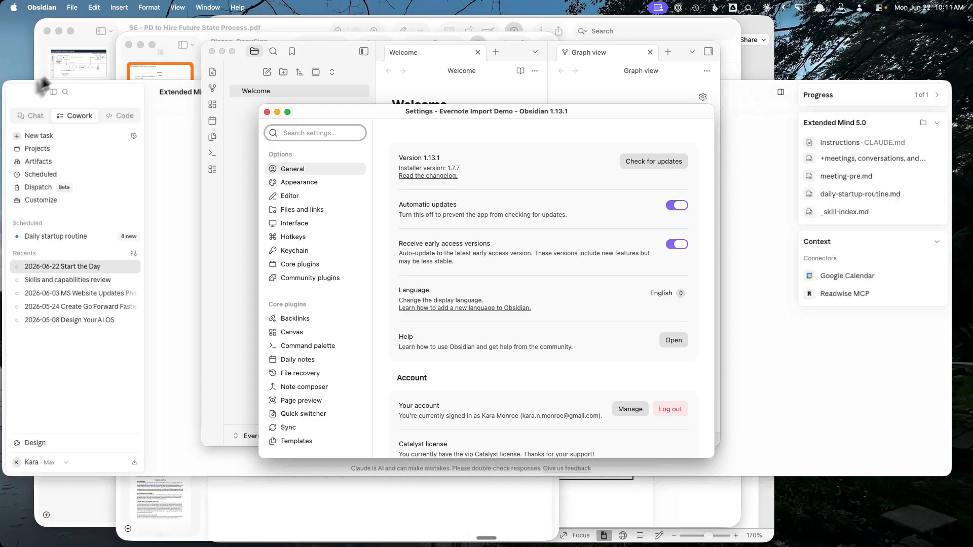
left_click(139, 45)
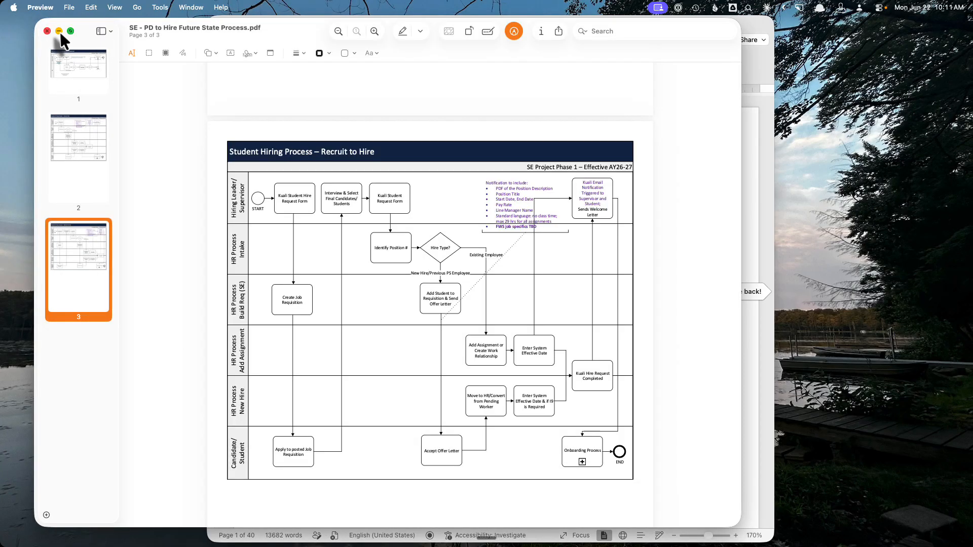
left_click(59, 31)
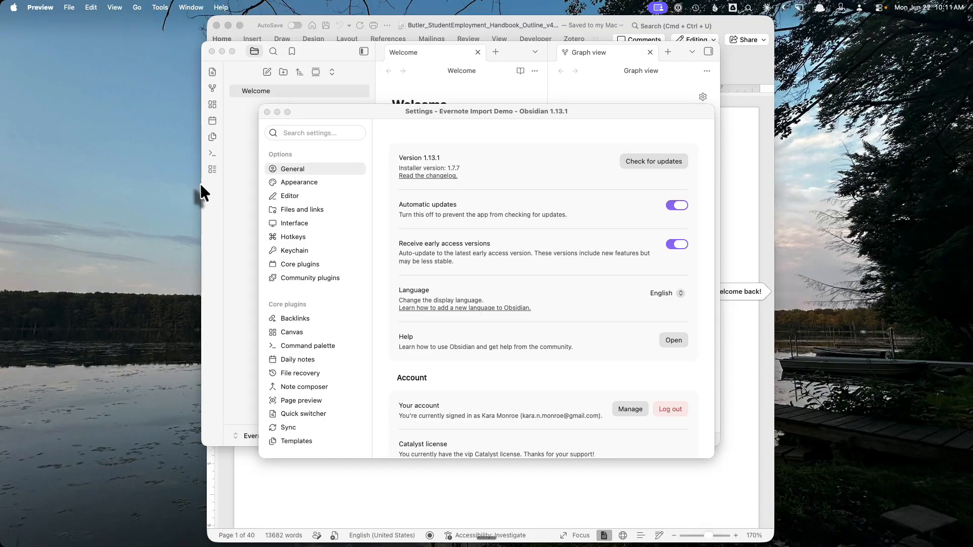
Bring the Evernote Import Demo vault window forward and enlarge it to fill the desktop
left_click(222, 197)
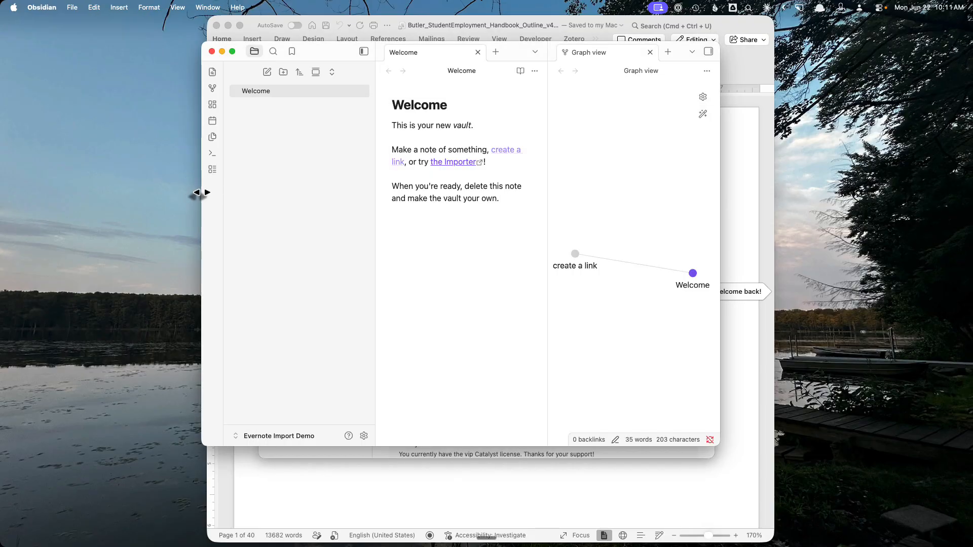
left_click_drag(201, 198, 4, 199)
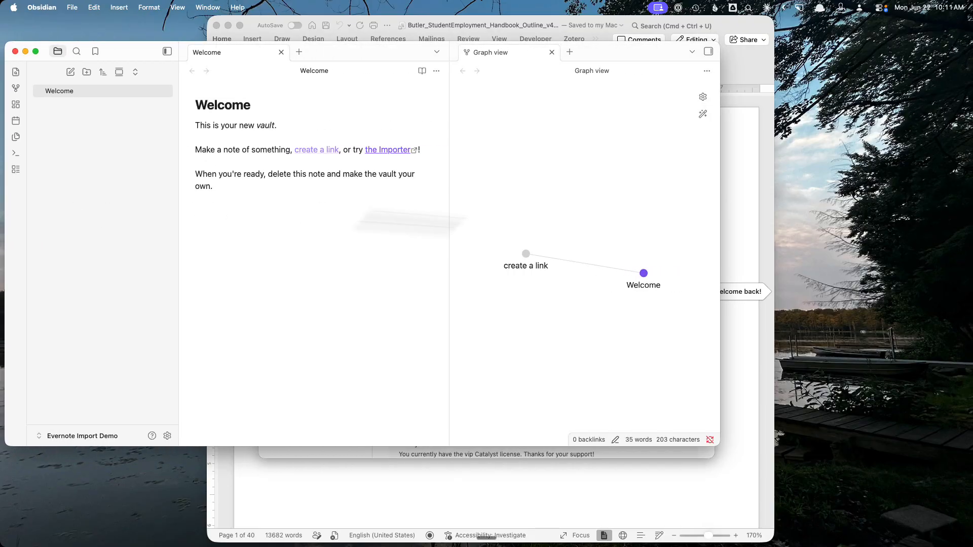
left_click(717, 240)
left_click_drag(717, 240, 971, 241)
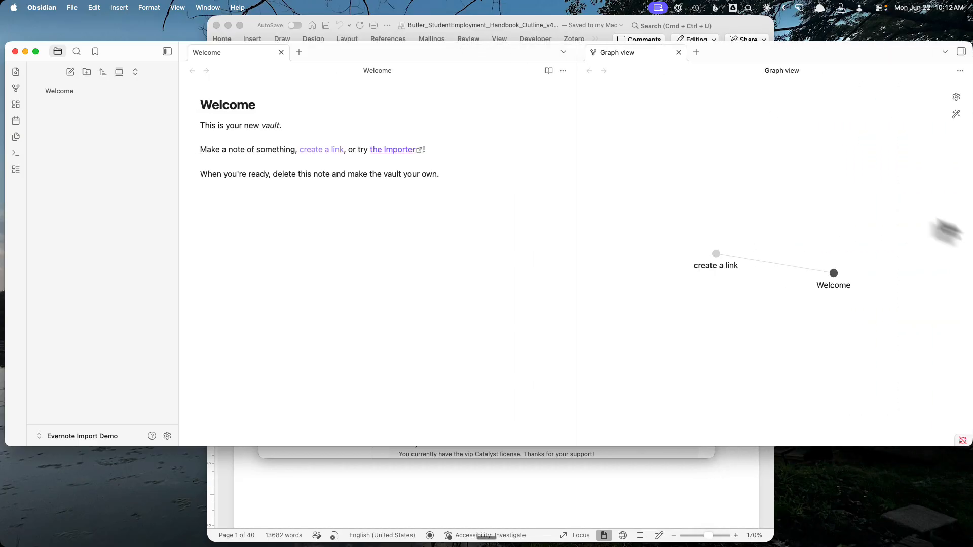
left_click_drag(545, 41, 546, 16)
left_click_drag(523, 446, 519, 546)
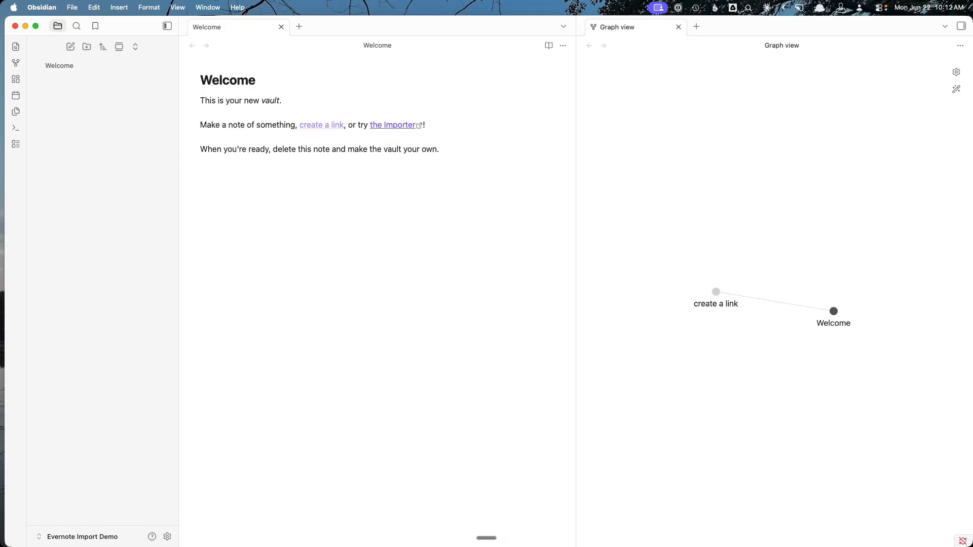
Bring the Evernote Import Demo settings window forward and exit Restricted mode to allow community plugins
mouse_move(217, 545)
right_click(289, 523)
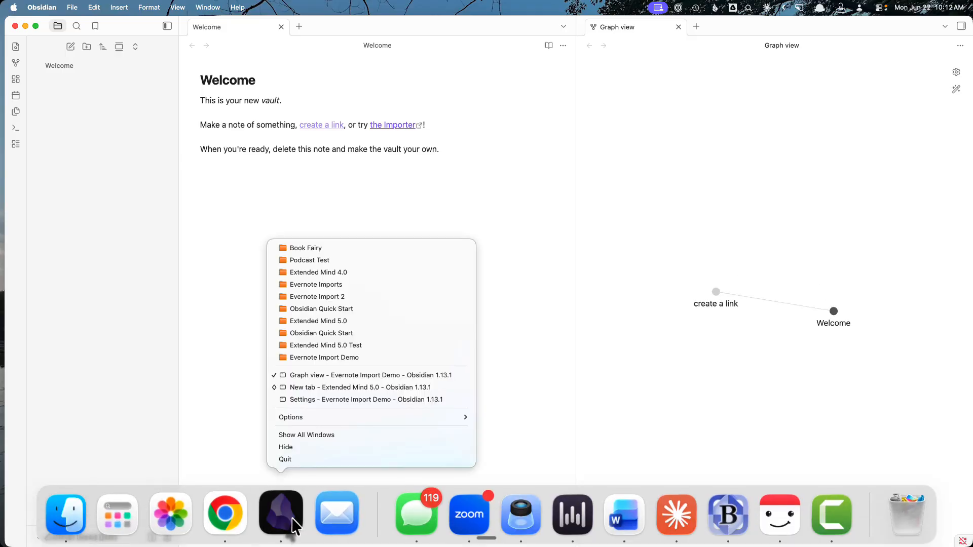
left_click(336, 401)
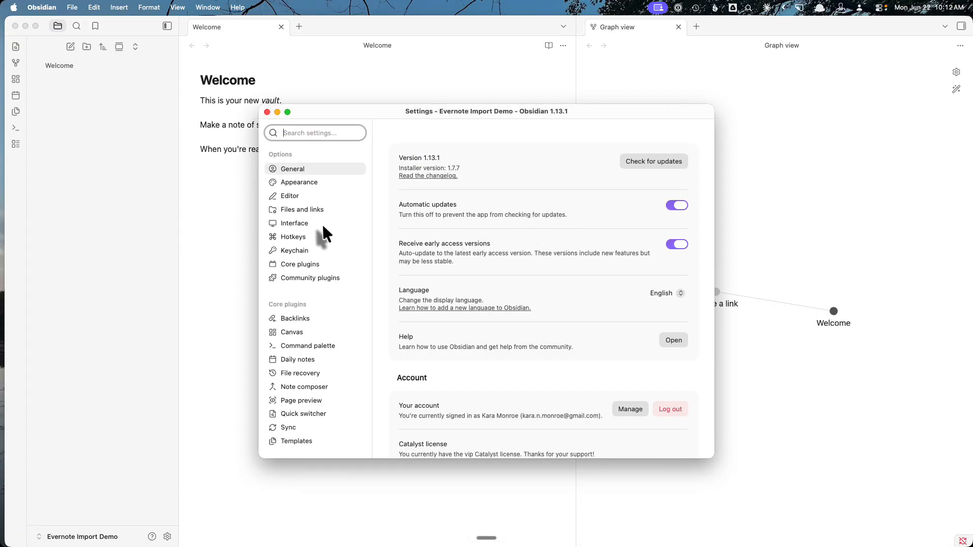
left_click(325, 279)
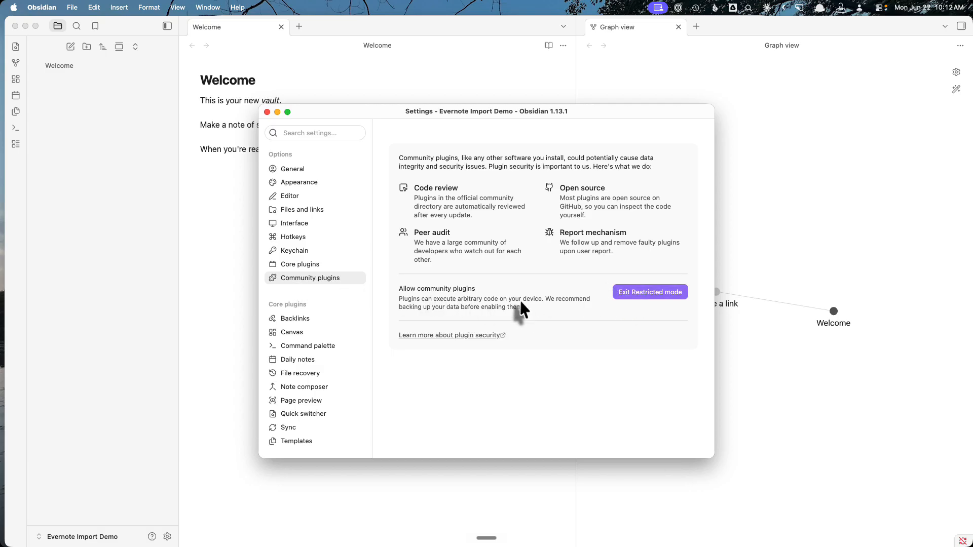
left_click(630, 290)
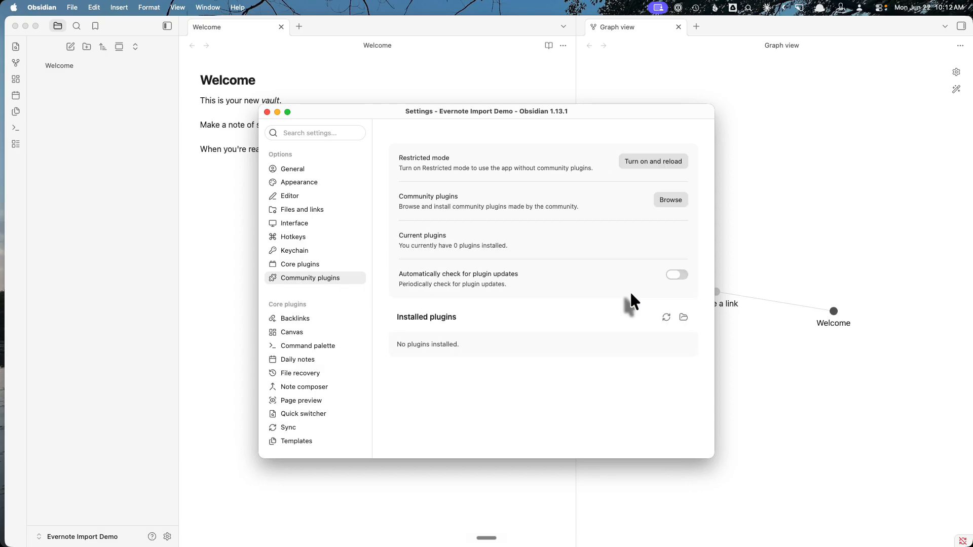
Find the Importer plugin by Obsidian in the community plugins, then install and enable it
left_click(669, 200)
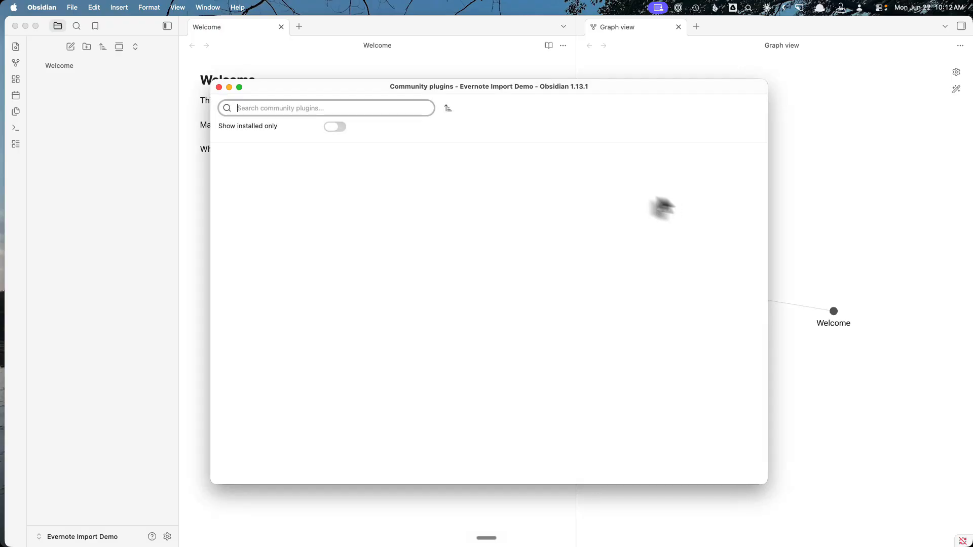
type("Impor")
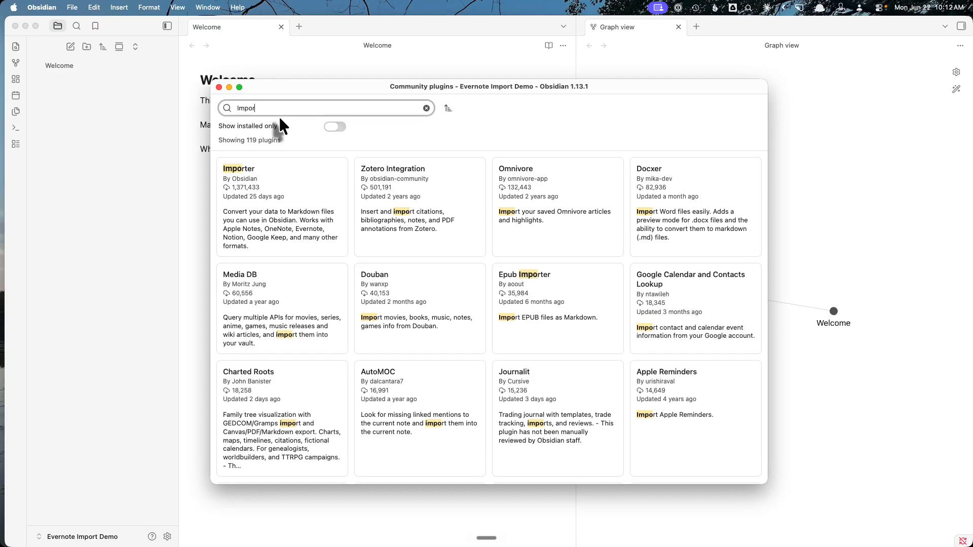
type("ter")
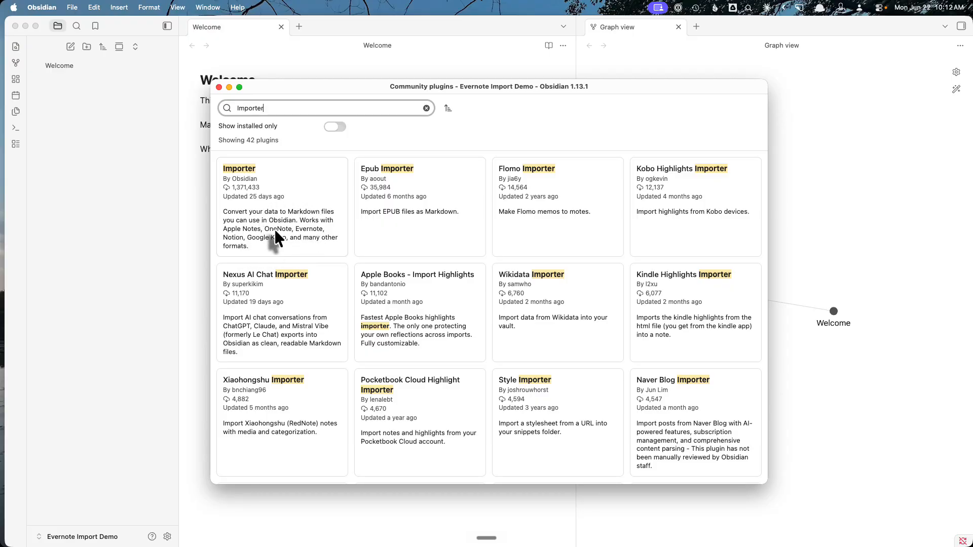
left_click(275, 232)
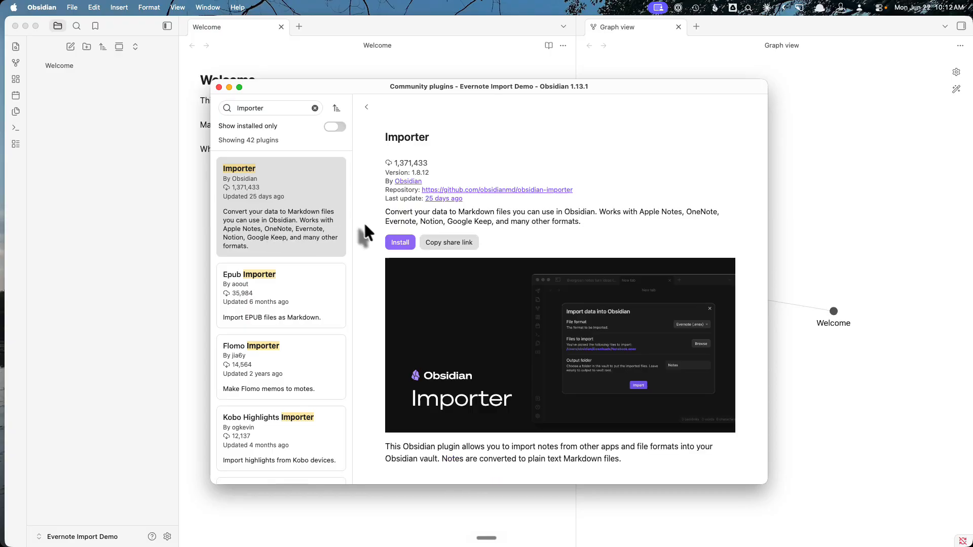
left_click(400, 241)
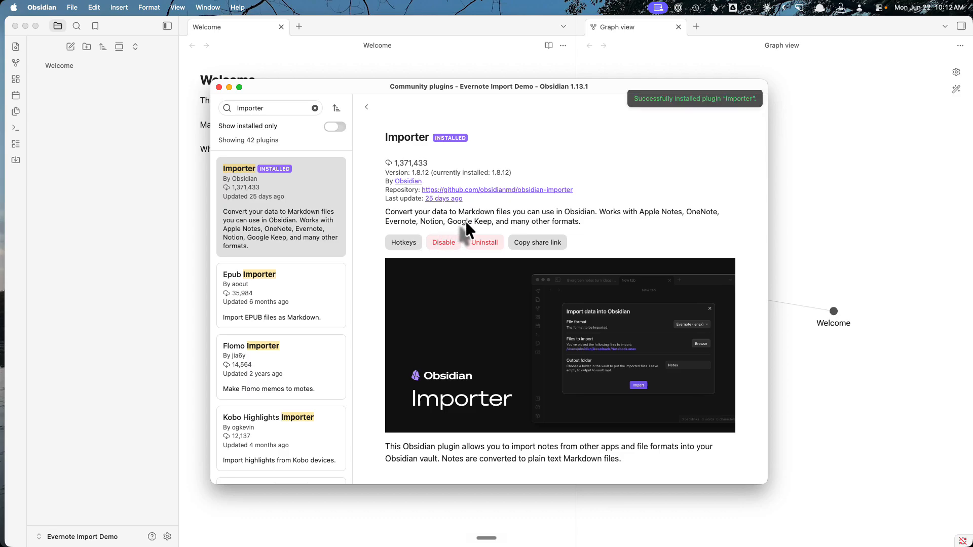
View the Importer plugin's hotkey settings, and close the settings and community plugins windows
left_click(403, 242)
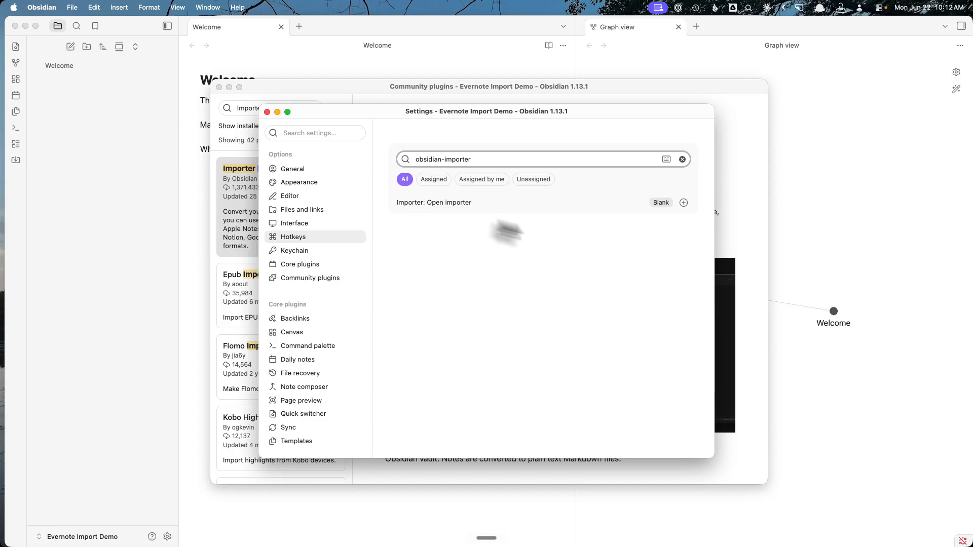
left_click(267, 111)
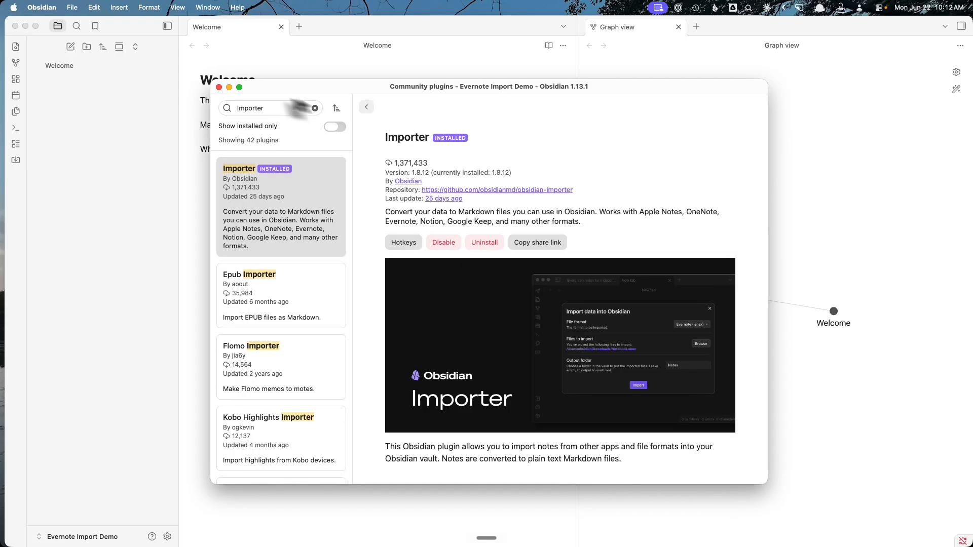
left_click(219, 87)
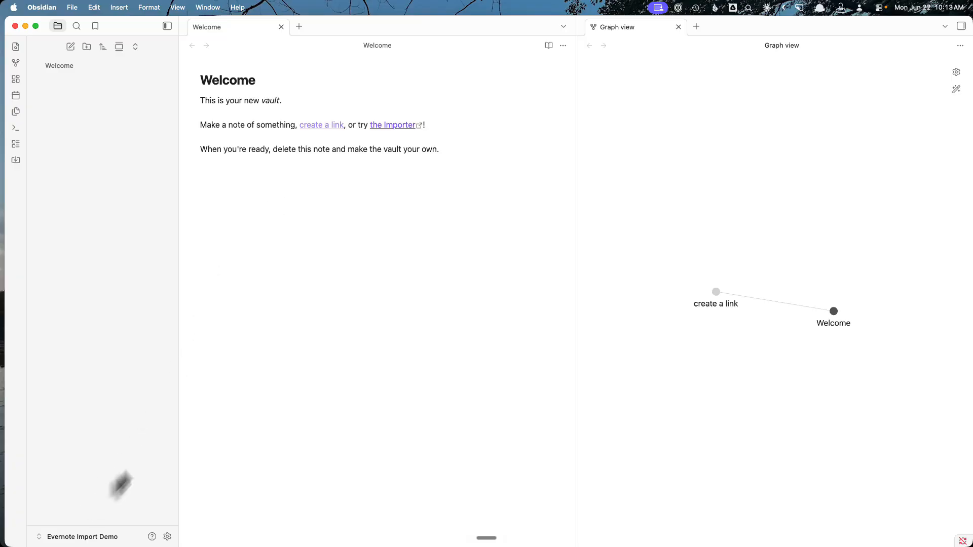
Open the importer and set the file format to Evernote (.enex)
key("cmd+p")
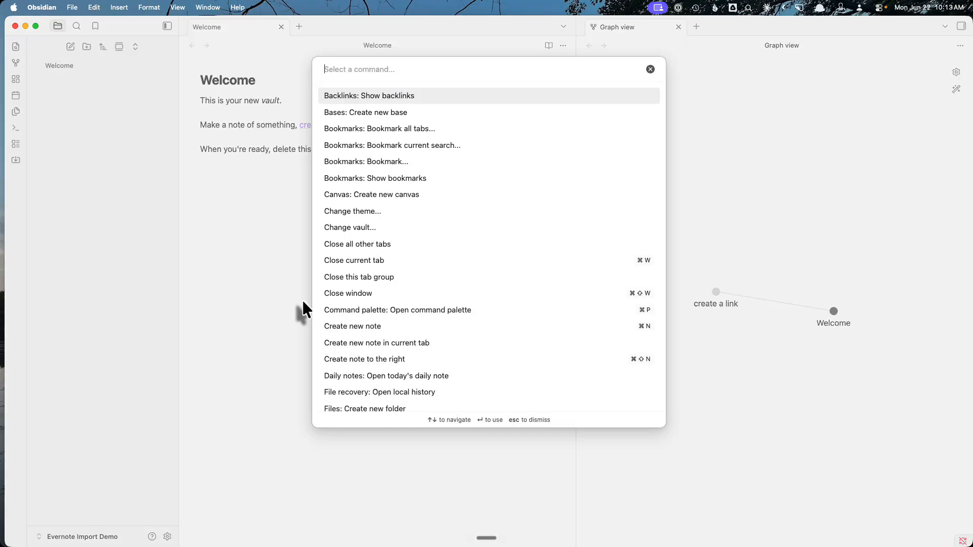
type("impo")
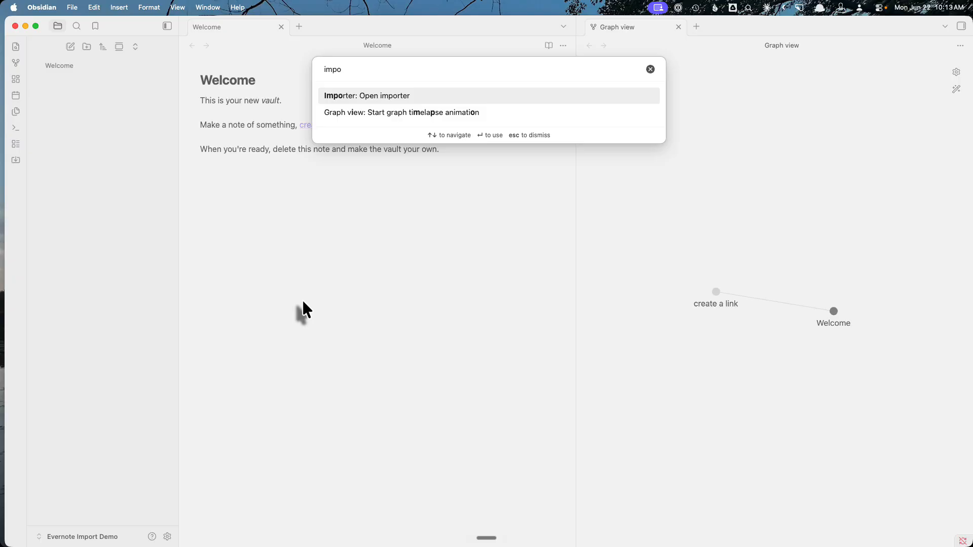
key("Return")
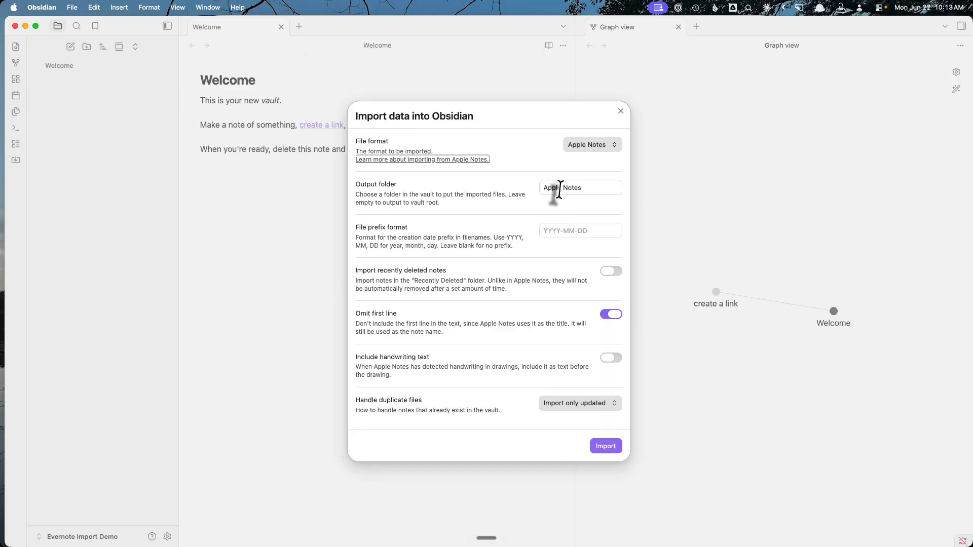
left_click(596, 146)
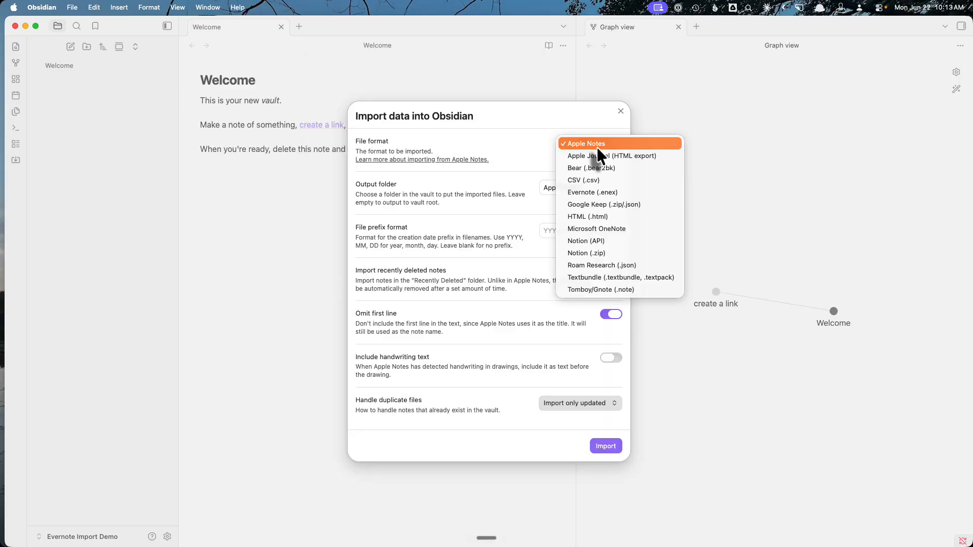
left_click(584, 193)
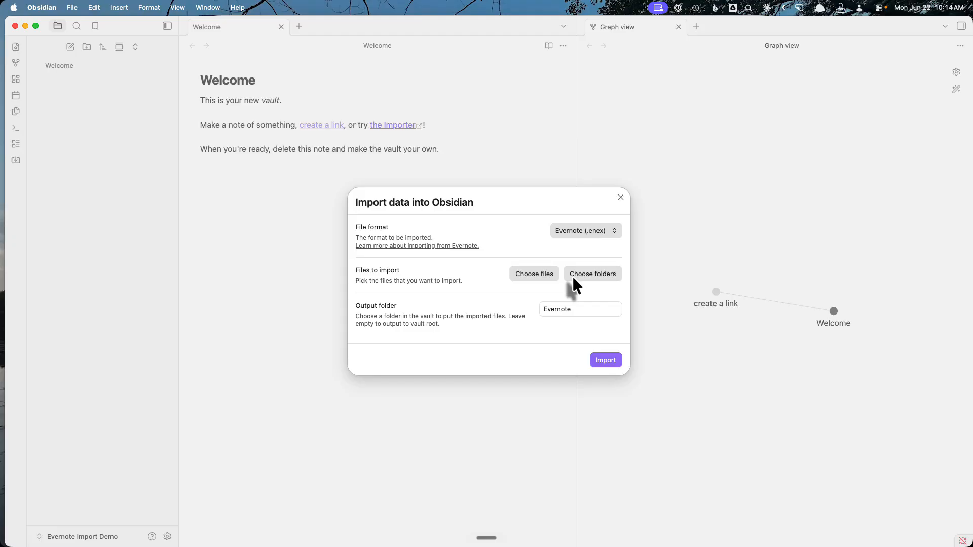
Choose 00 Inbox.enex as the file to import, from Google Drive's My Drive > 04 Archive > Evernote Final 2026-03-16
left_click(539, 274)
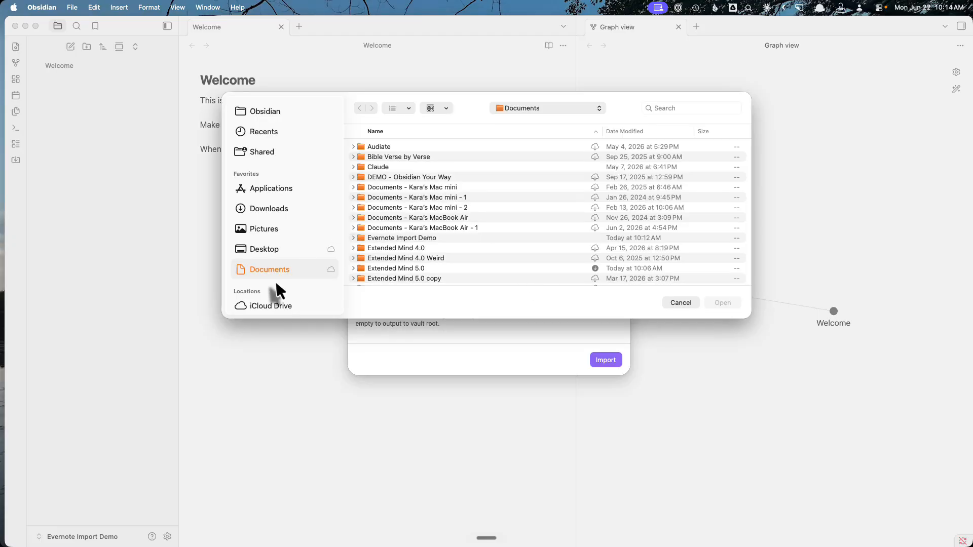
scroll(275, 281, "down", 5)
left_click(294, 228)
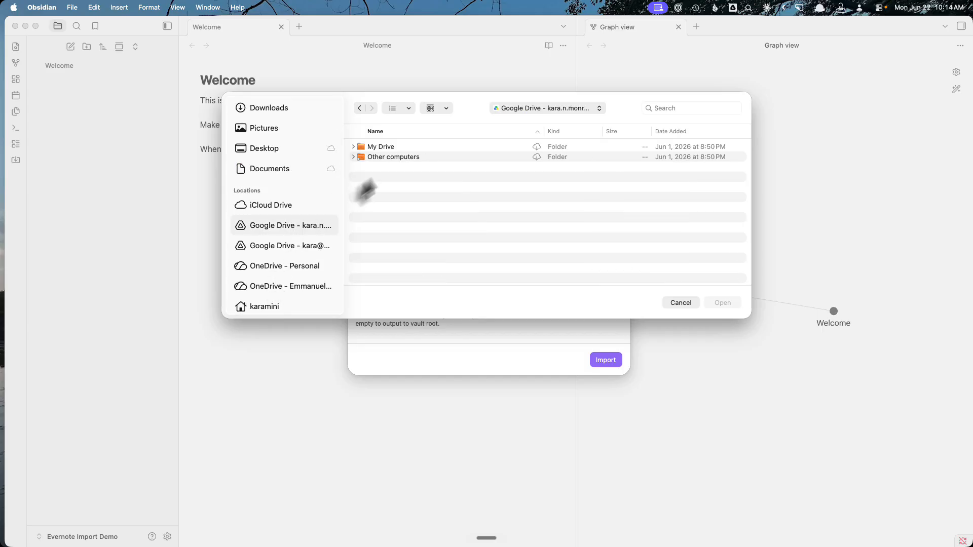
double_click(397, 147)
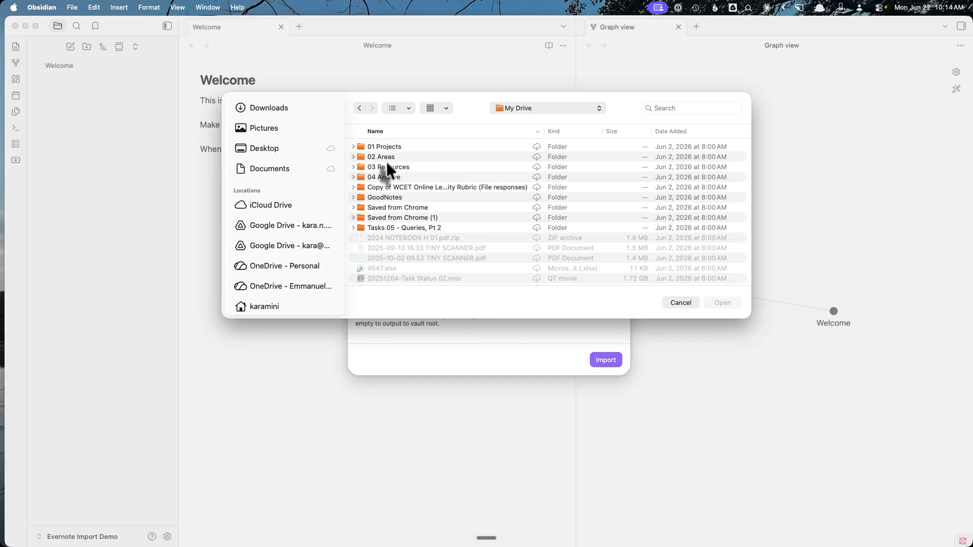
double_click(386, 166)
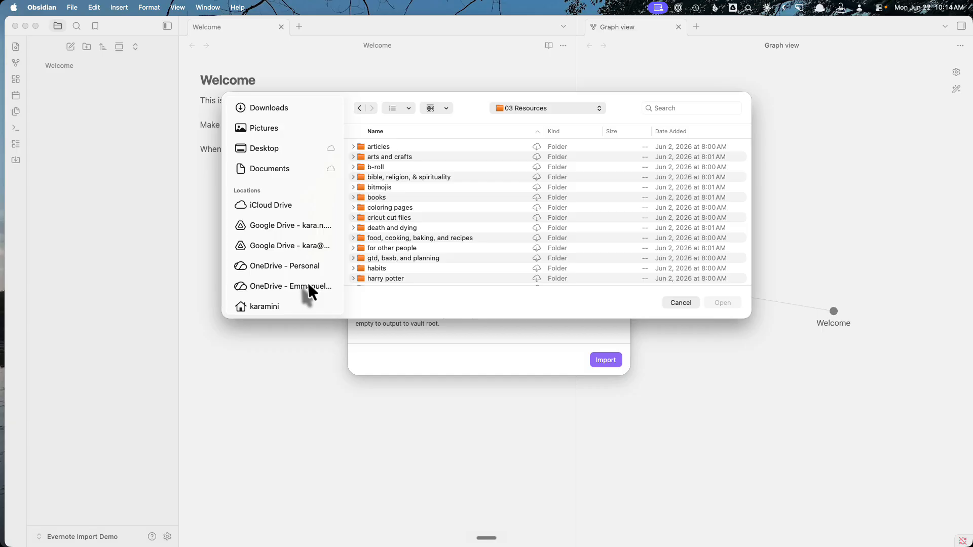
left_click(359, 108)
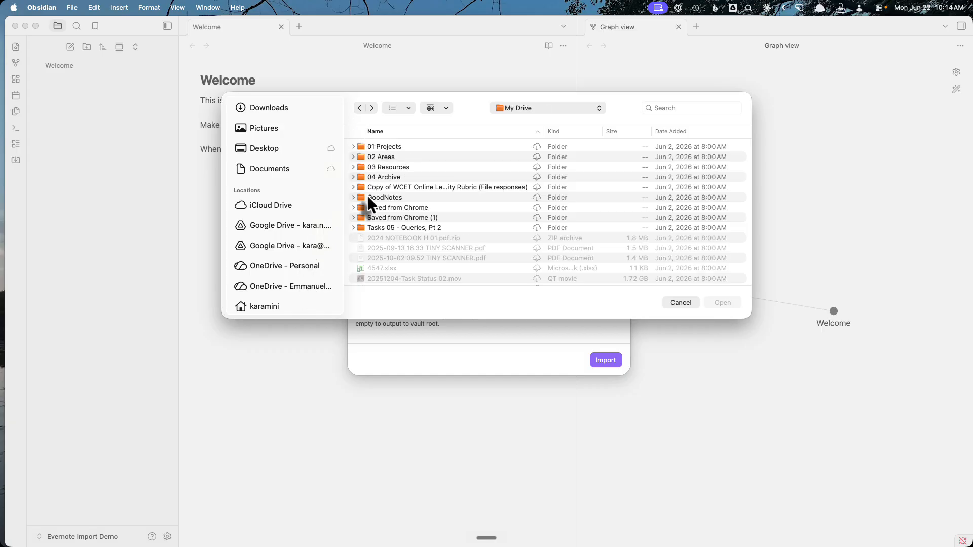
double_click(369, 177)
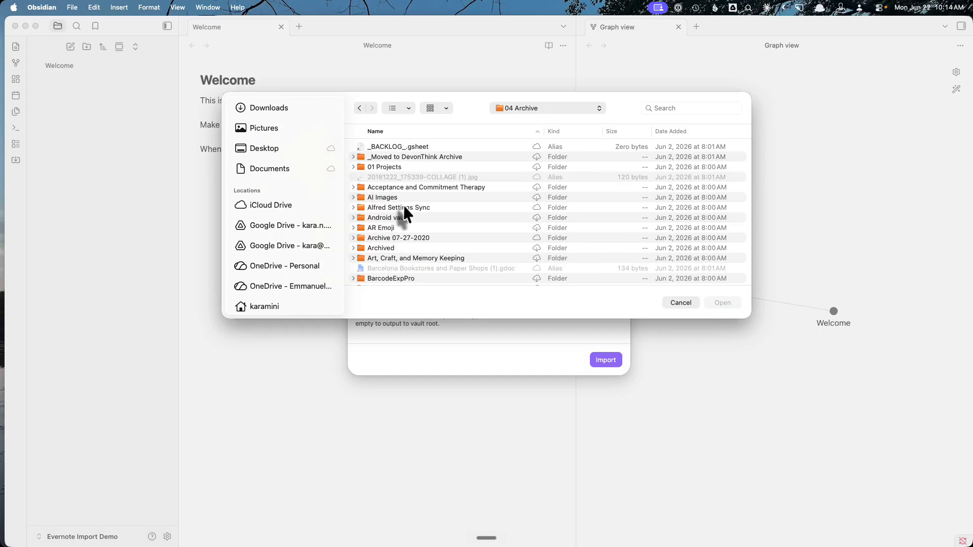
scroll(404, 208, "down", 10)
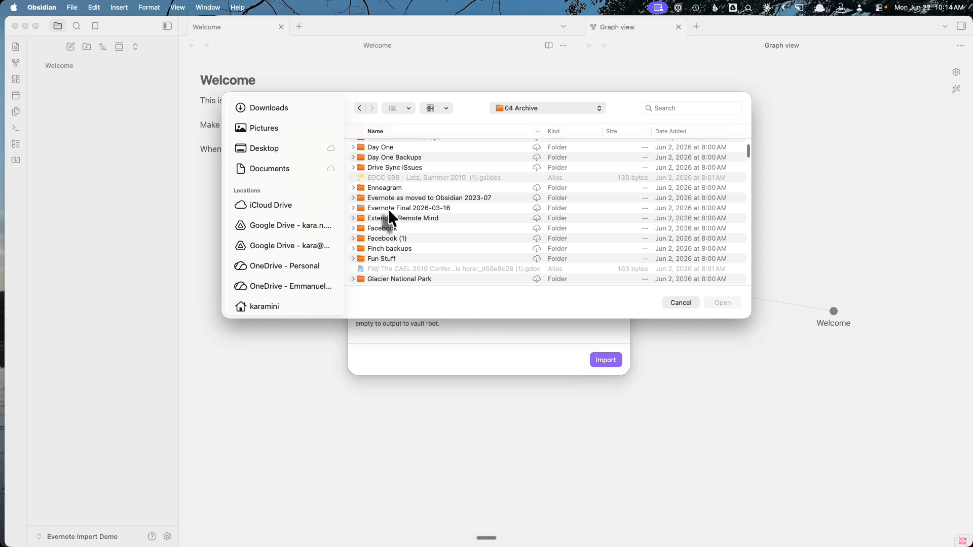
double_click(388, 208)
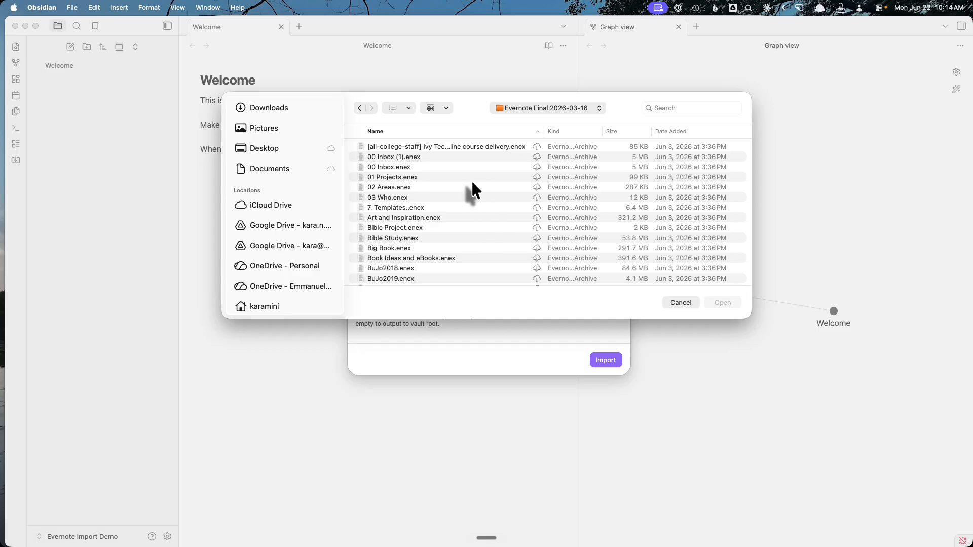
left_click(390, 168)
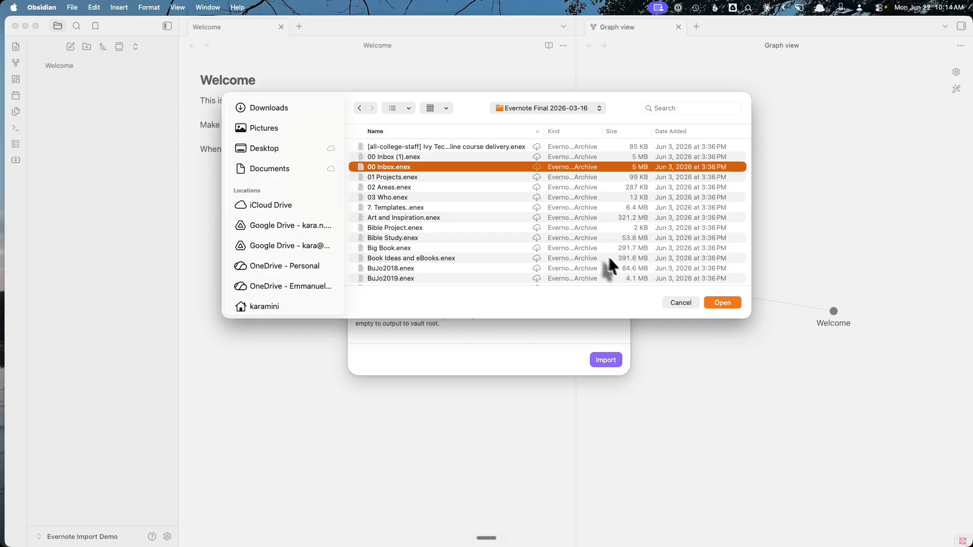
left_click(722, 303)
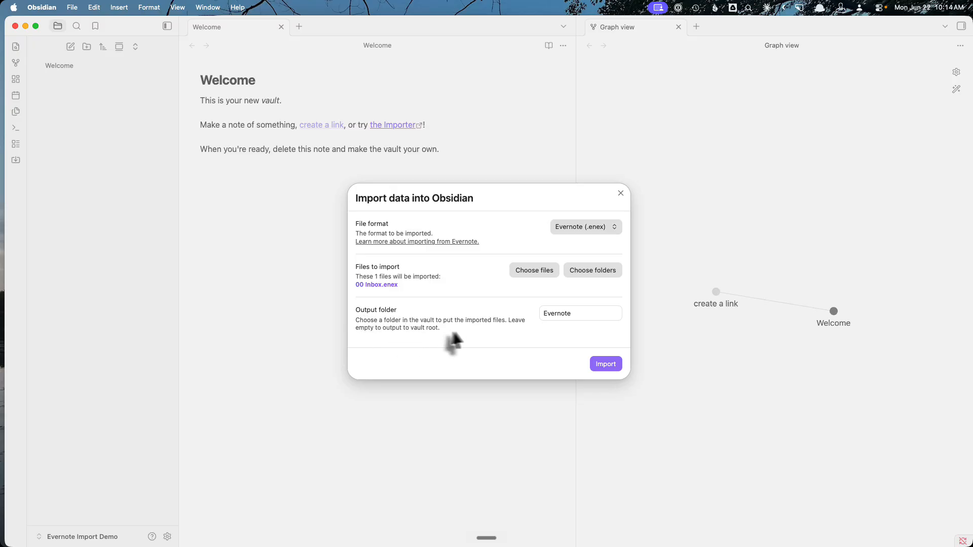
Set the output folder to EN Inbox, run the Evernote import and finish the import dialog
left_click_drag(576, 314, 497, 313)
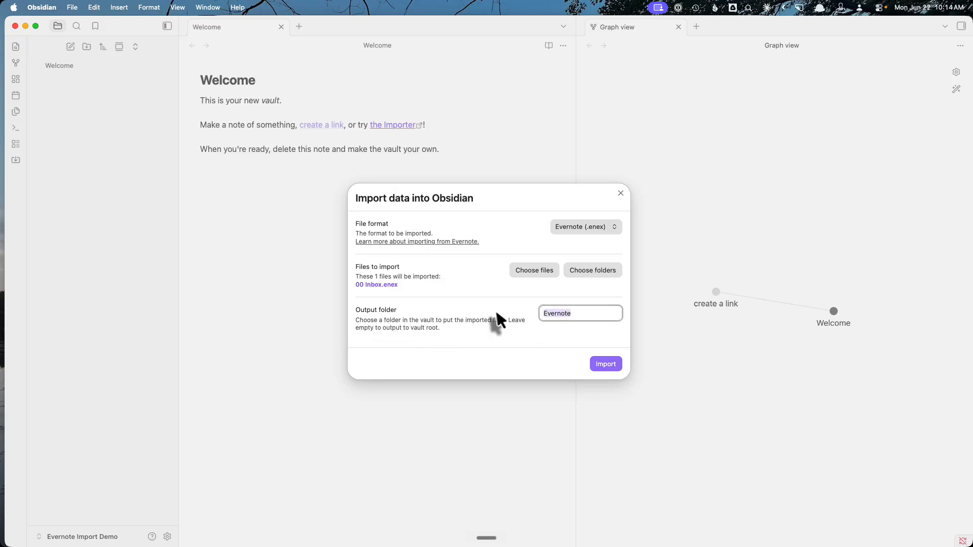
type("Inb")
key("BackSpace")
key("BackSpace")
key("BackSpace")
type("EN Inbox")
left_click(605, 364)
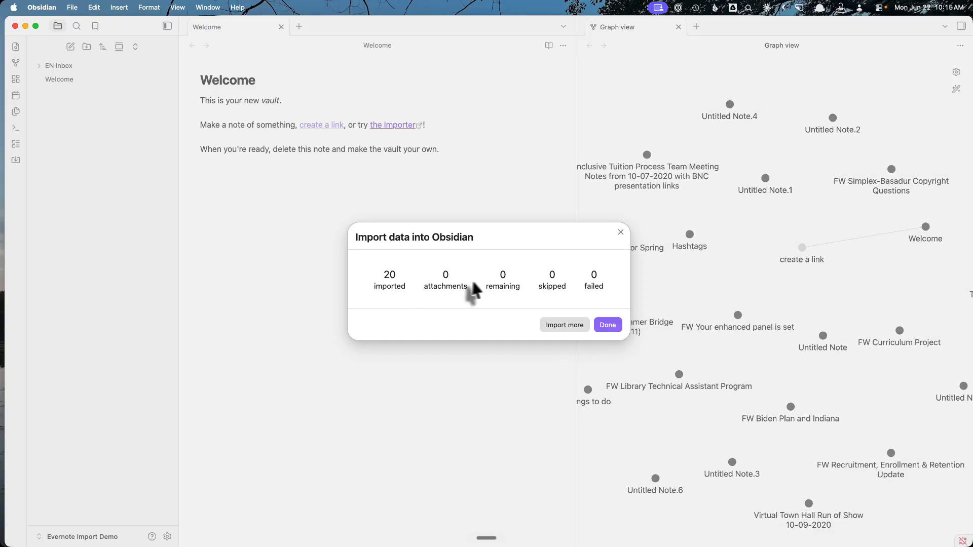
left_click(607, 326)
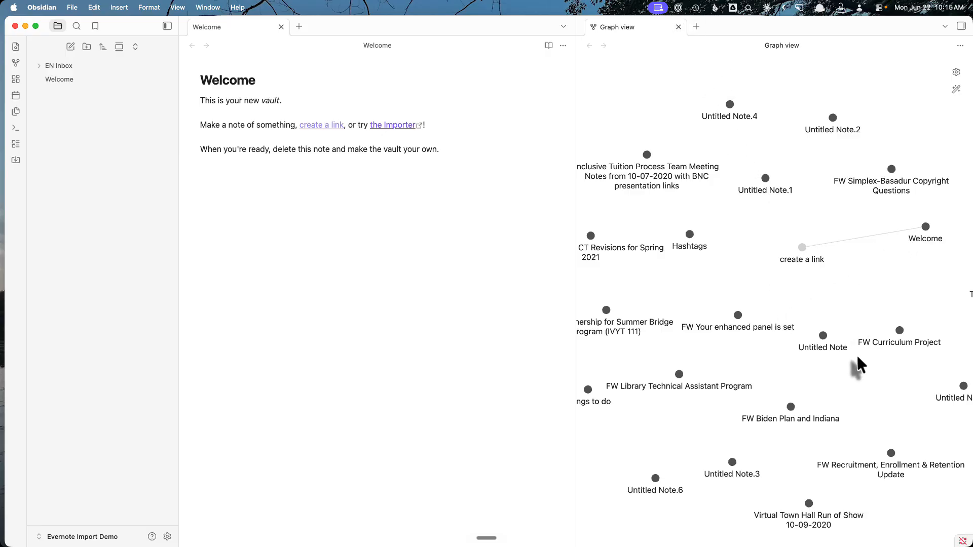
Close the graph view and expand the EN Inbox and 00 Inbox folders in the file list
left_click(678, 27)
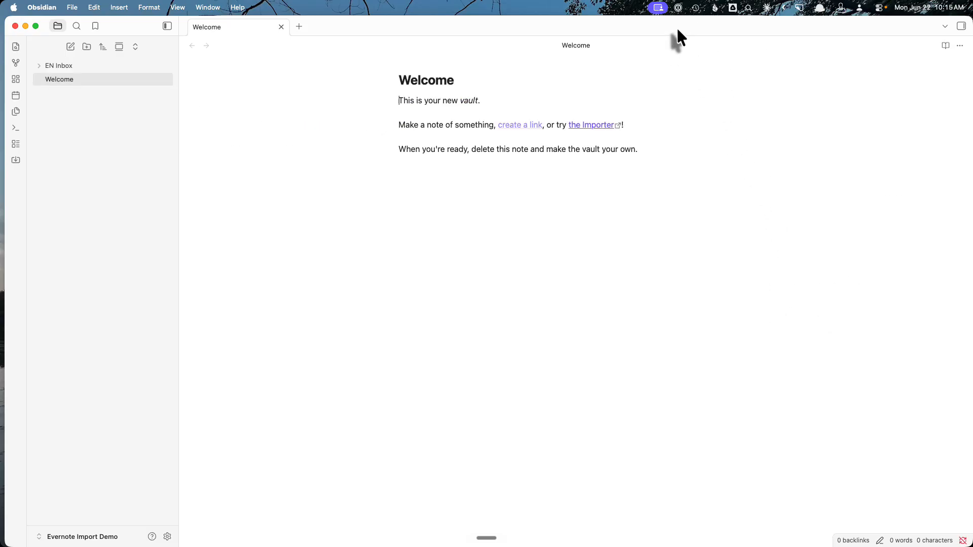
left_click(38, 66)
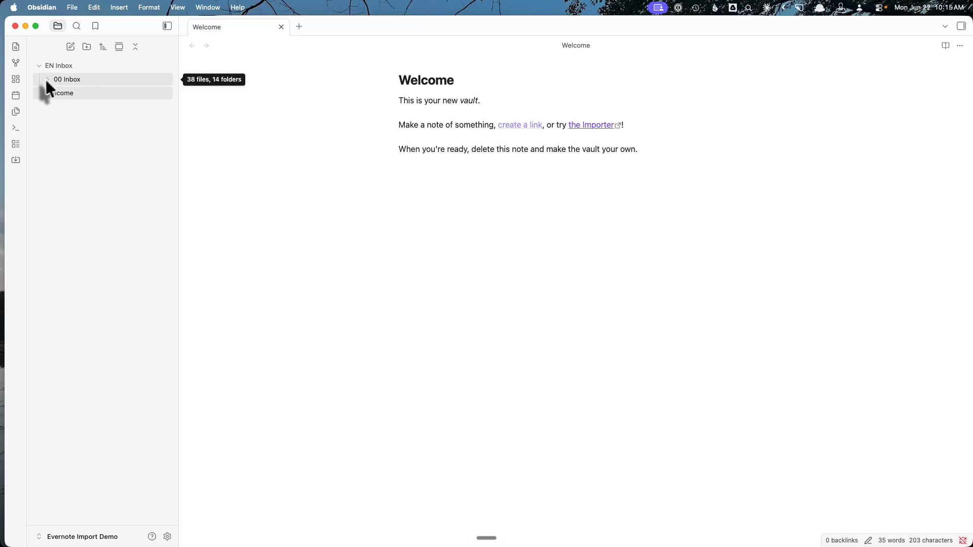
left_click(47, 79)
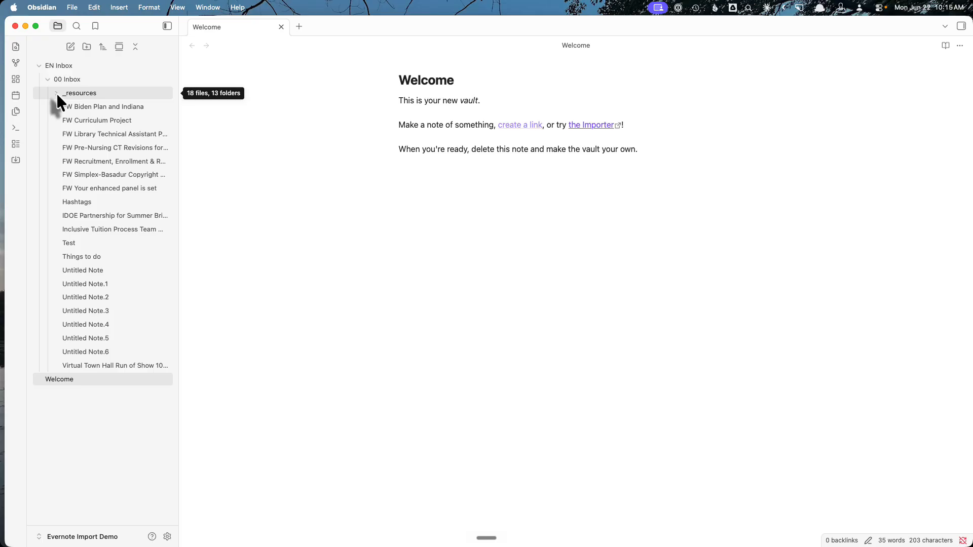
Examine the attachment subfolders inside _resources, including the Pre-Nursing CT Revisions images, and collapse _resources again
left_click(56, 93)
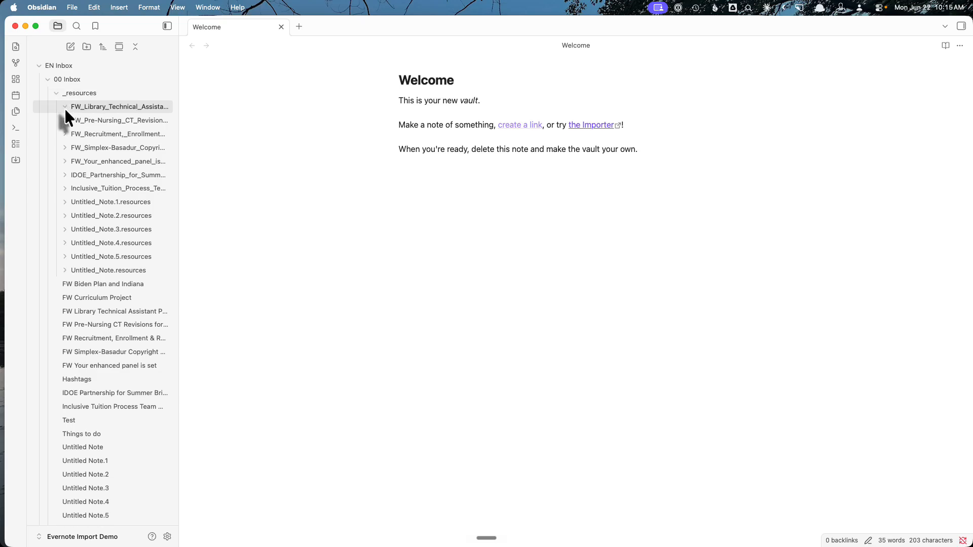
left_click(64, 117)
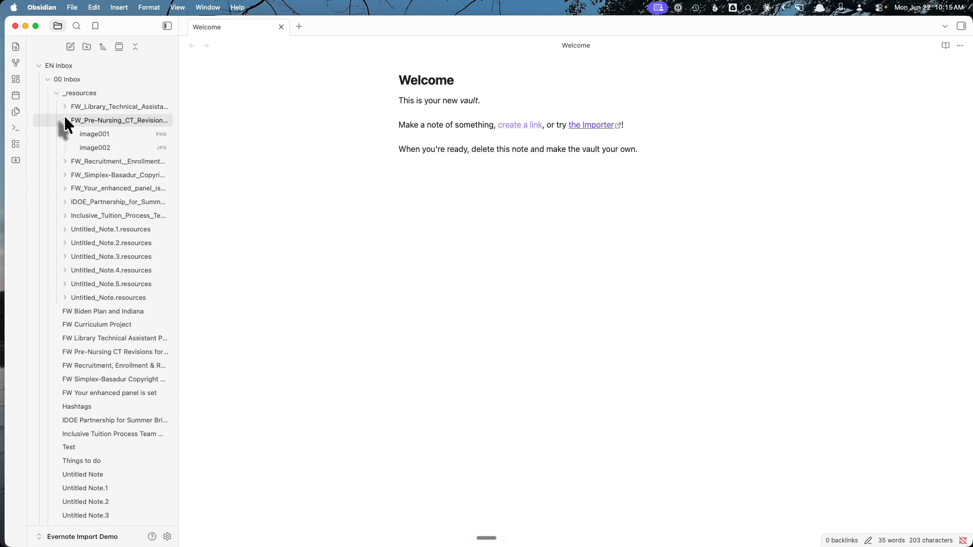
left_click(62, 115)
left_click(56, 95)
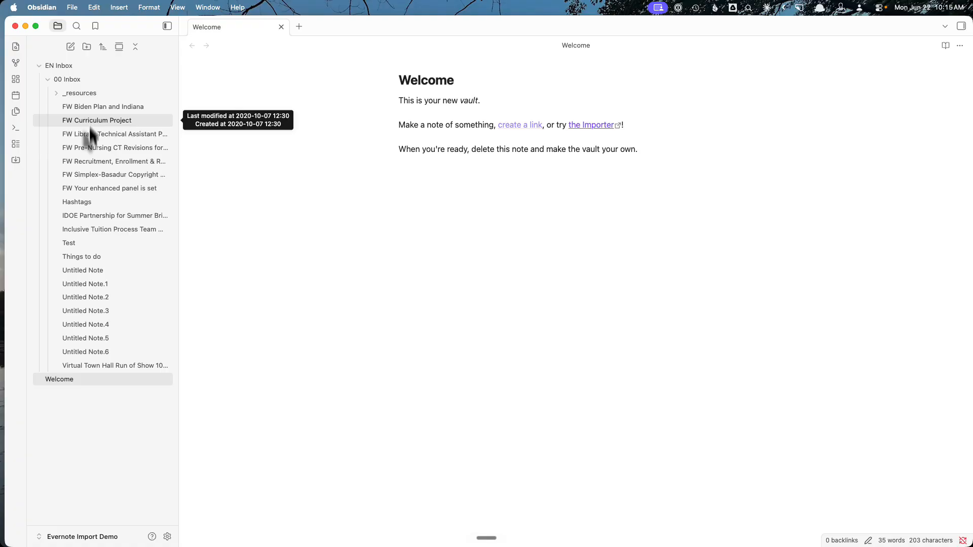
Open the imported Test note and the Inclusive Tuition Process Team Meeting Notes, and read through their content
left_click(81, 243)
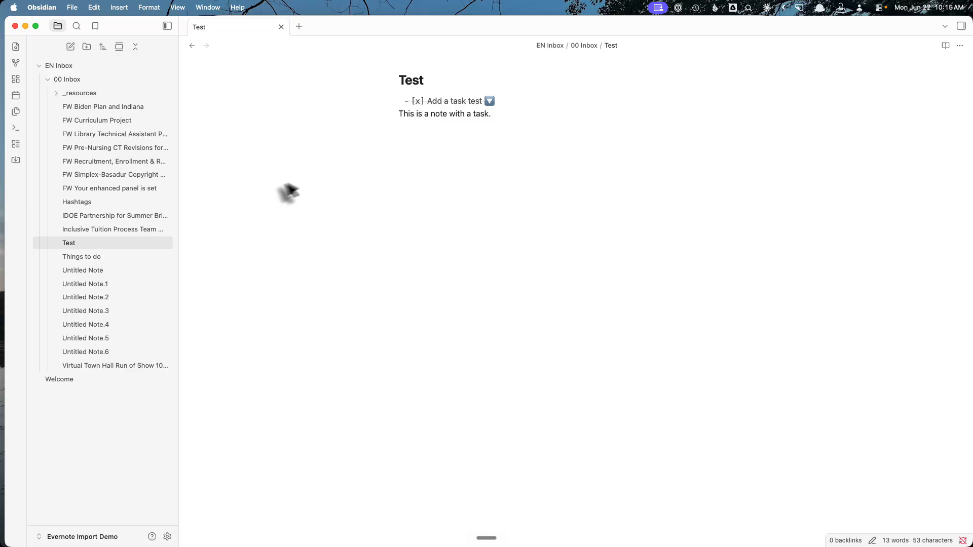
left_click(95, 231)
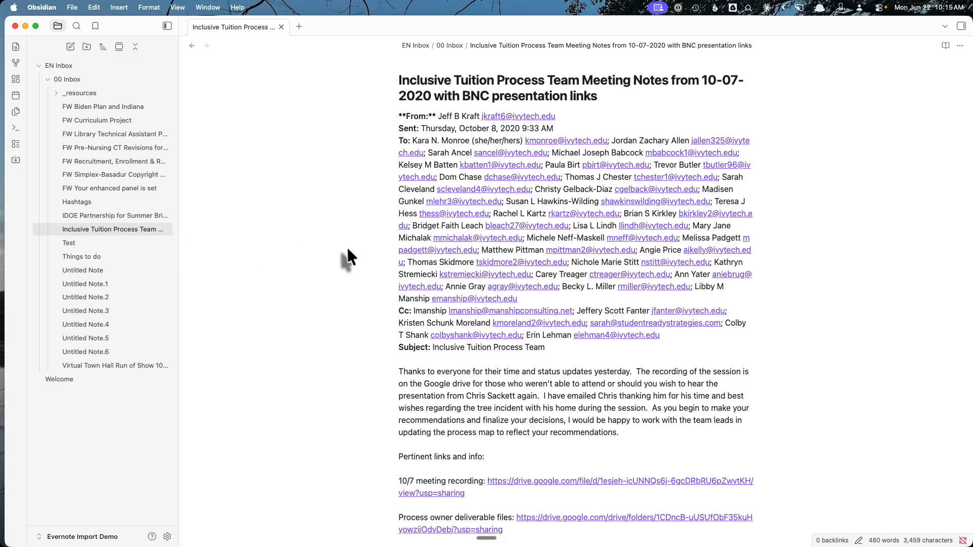
scroll(346, 256, "down", 10)
scroll(348, 250, "down", 6)
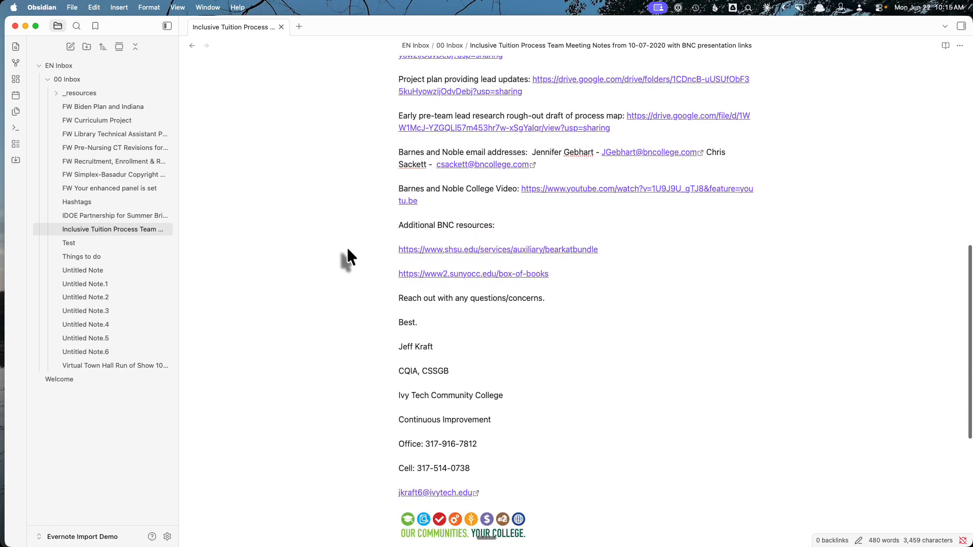
Collapse the 00 Inbox folder in the file list and open the Welcome note
scroll(346, 254, "up", 15)
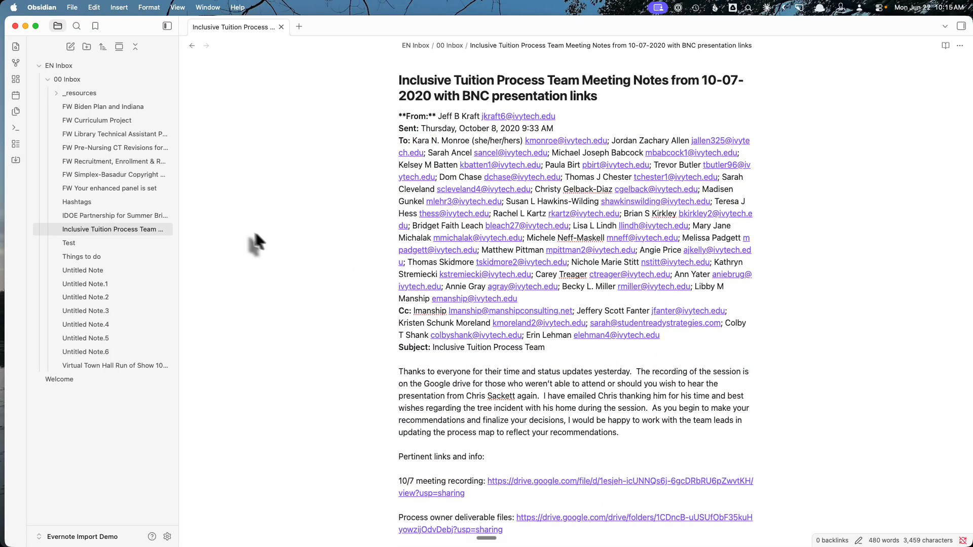
left_click(46, 80)
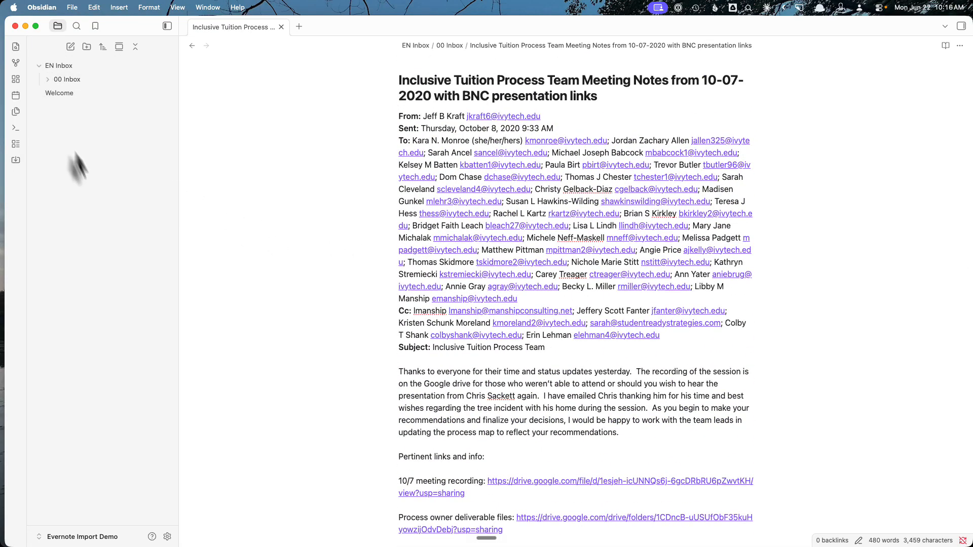
left_click(63, 92)
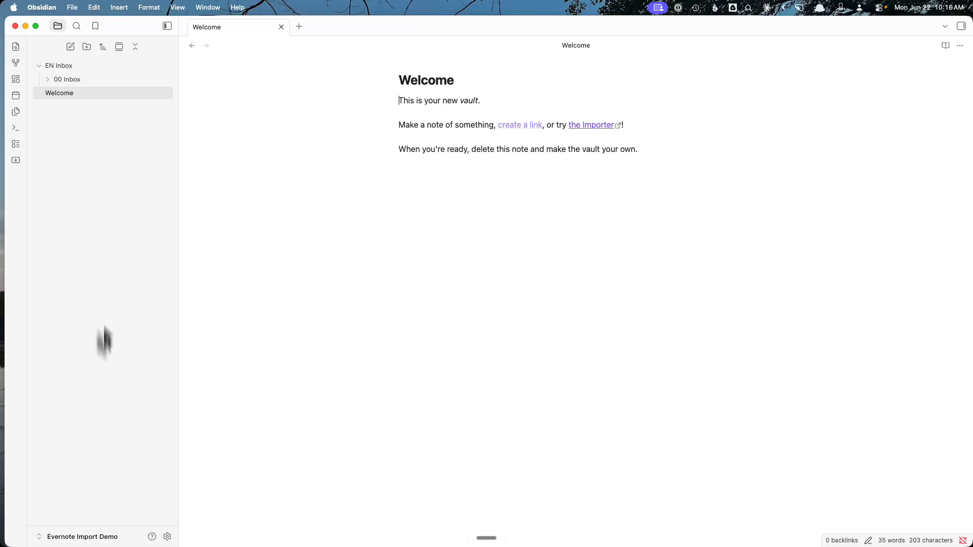
Reveal the Evernote Import Demo vault folder in Finder
mouse_move(102, 540)
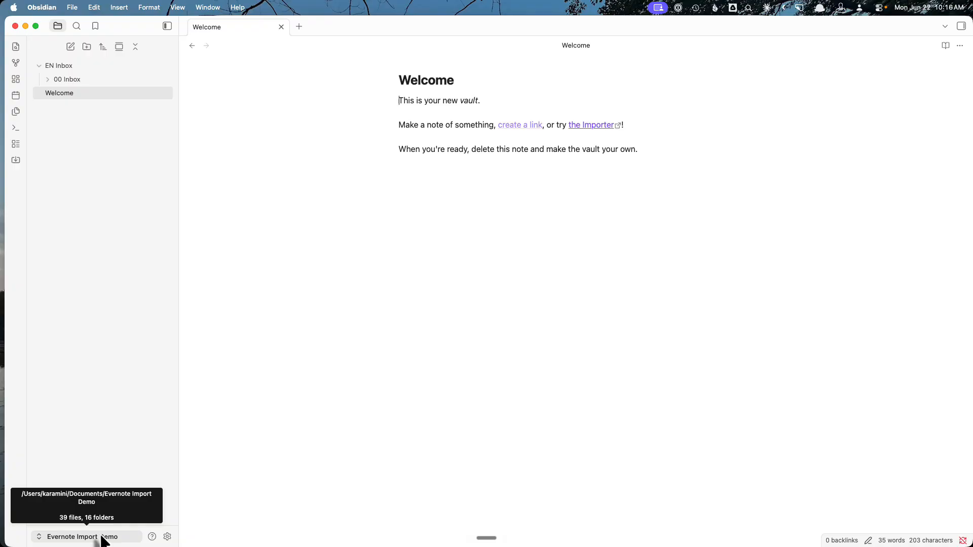
right_click(102, 540)
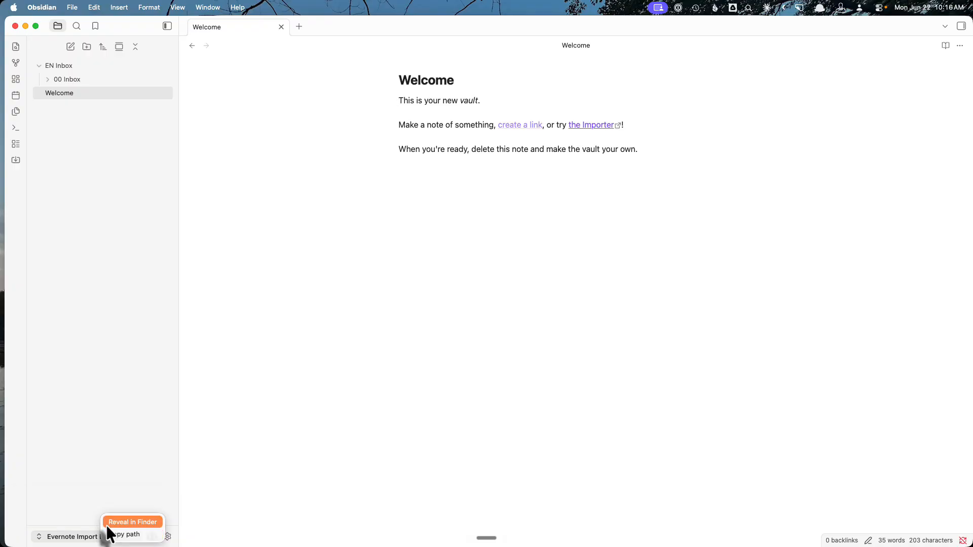
left_click(106, 534)
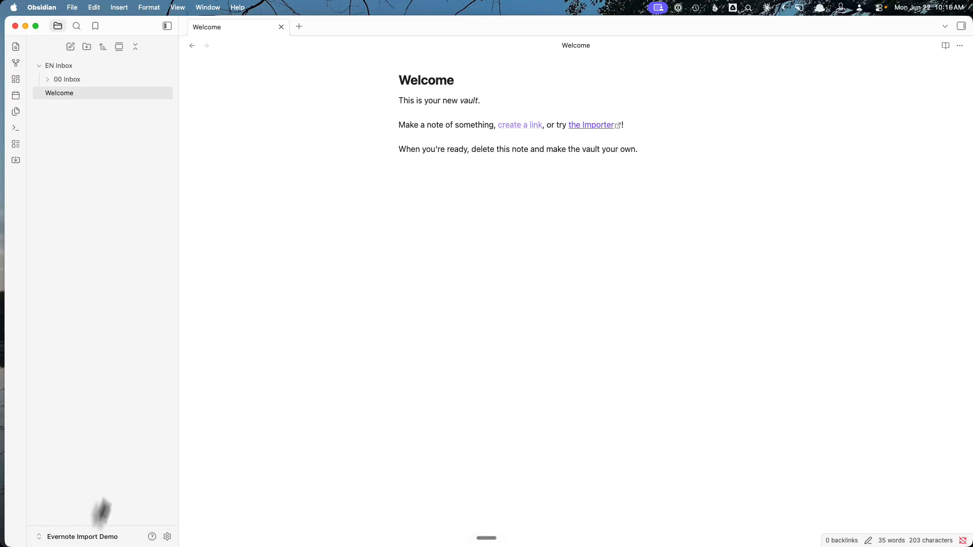
right_click(89, 537)
left_click(96, 523)
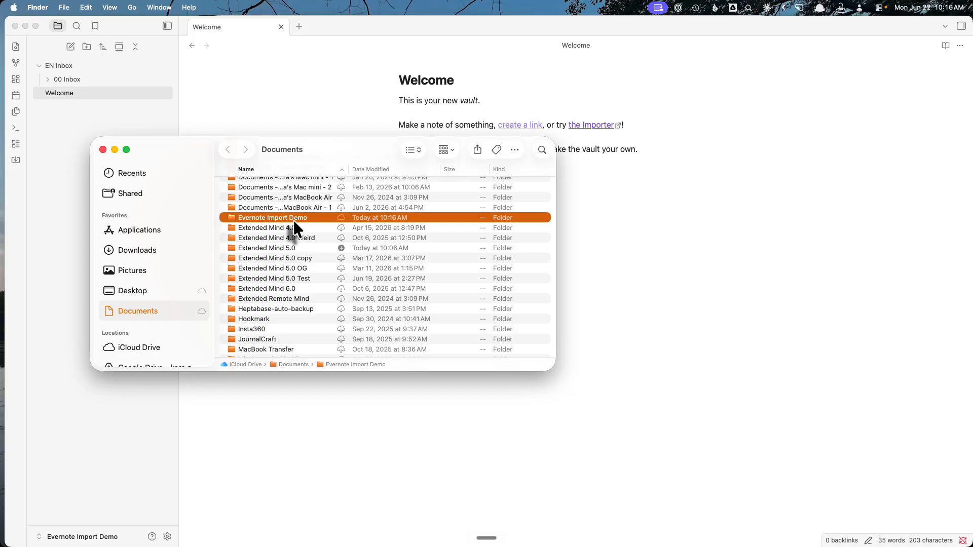
right_click(287, 248)
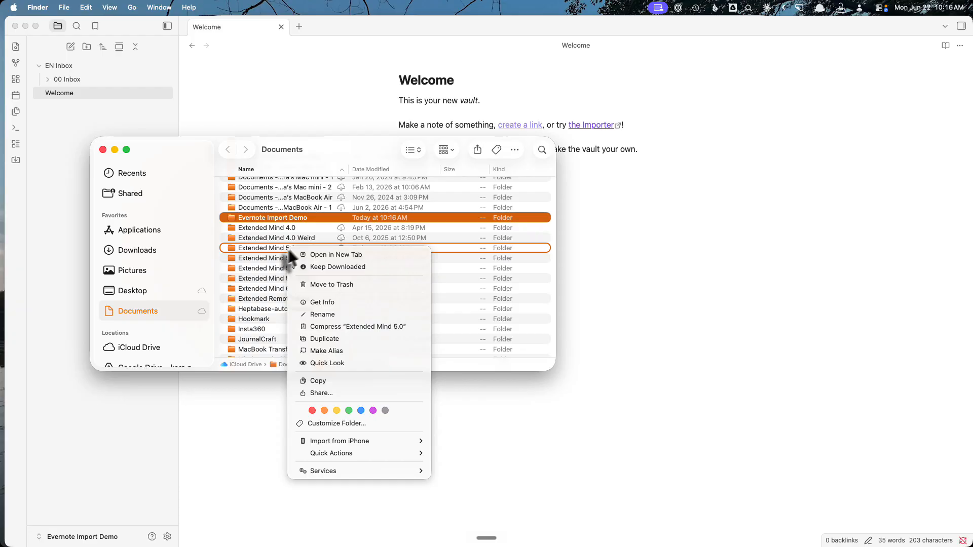
left_click(691, 246)
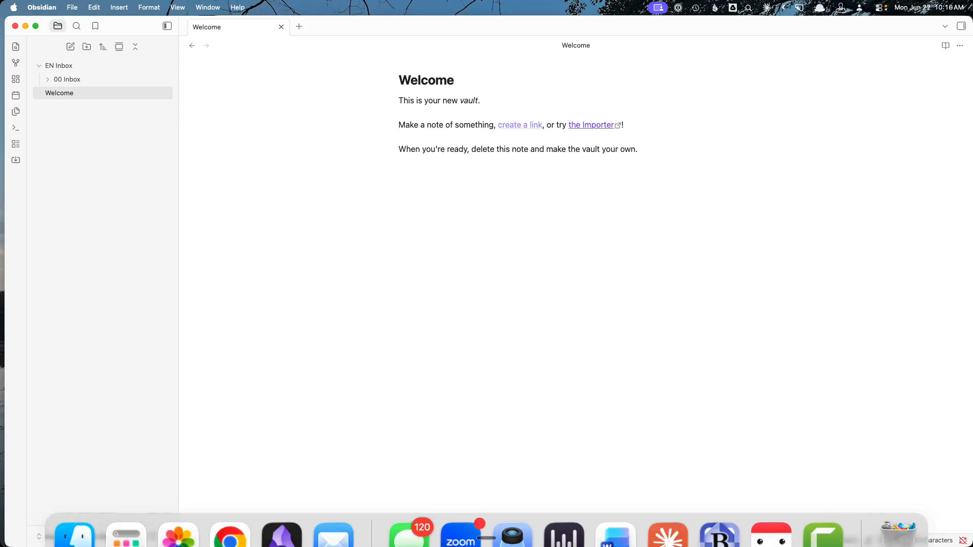
left_click(76, 451)
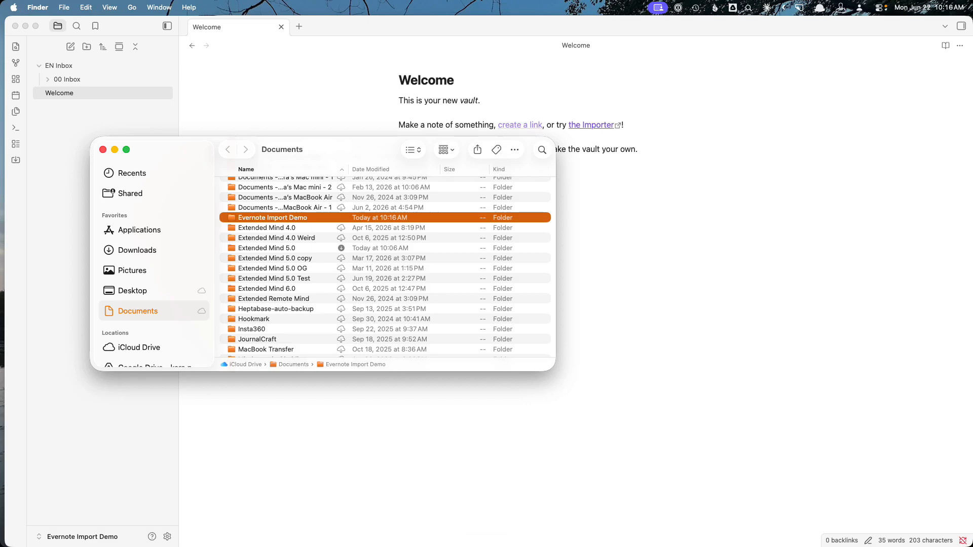
Open a second Finder window beside the first one and show the Extended Mind 5.0 folder from Documents in it
left_click(64, 7)
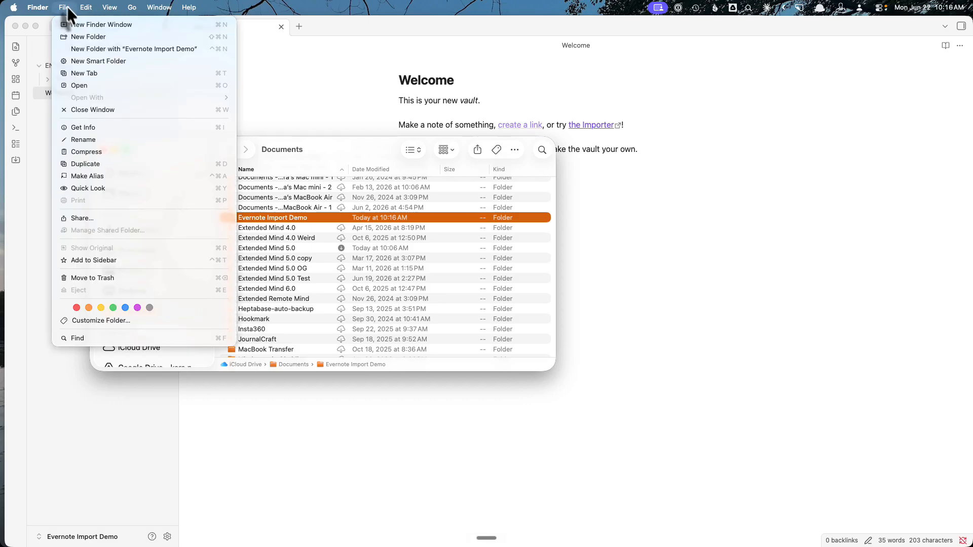
left_click(78, 25)
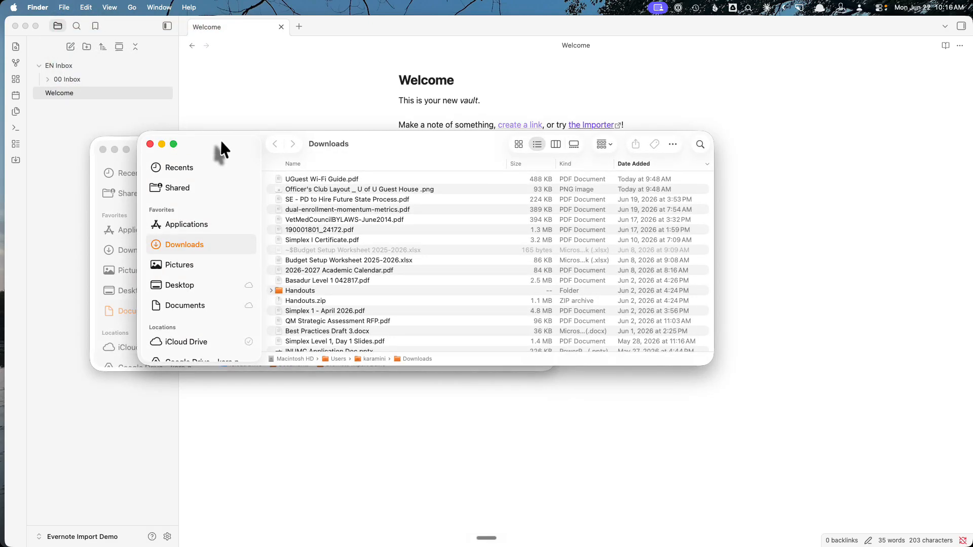
left_click_drag(219, 147, 597, 147)
left_click(564, 307)
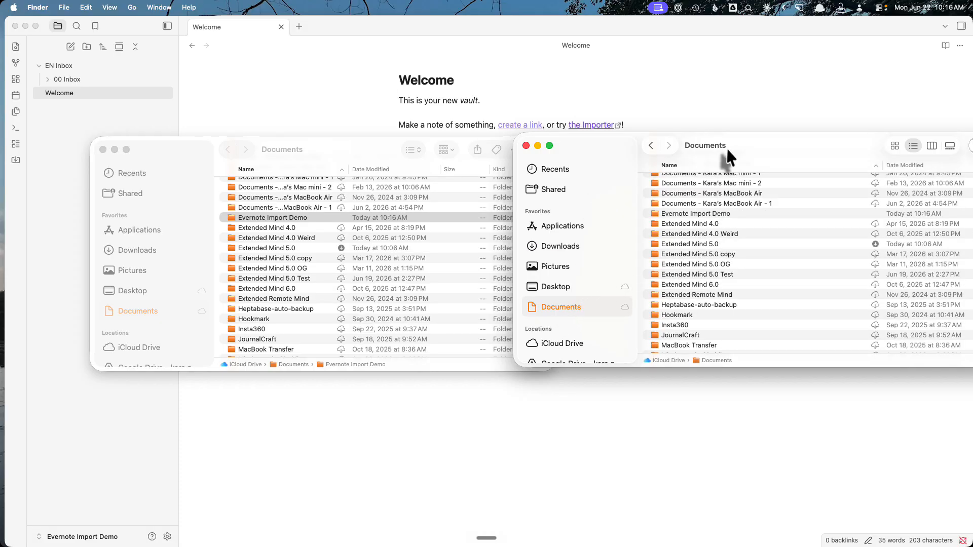
left_click(693, 244)
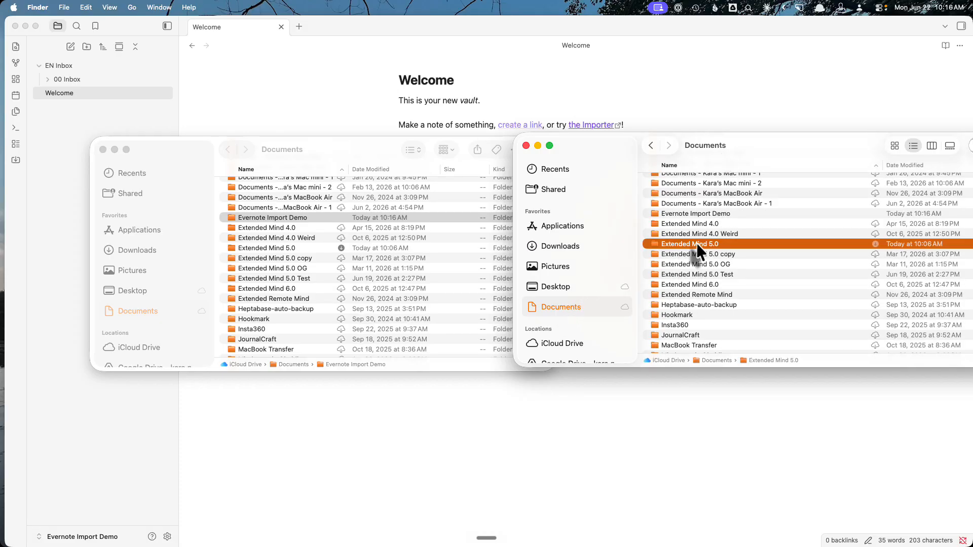
double_click(712, 244)
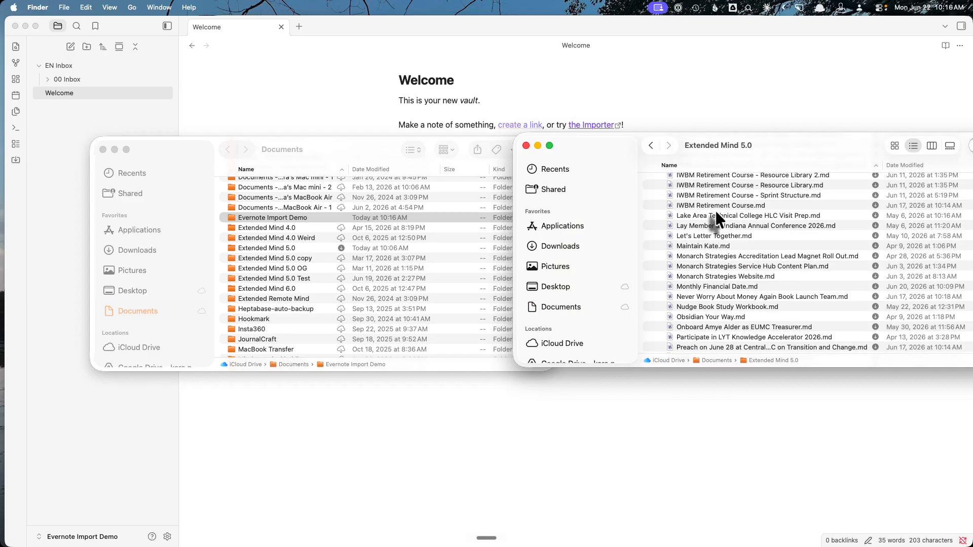
scroll(714, 210, "up", 10)
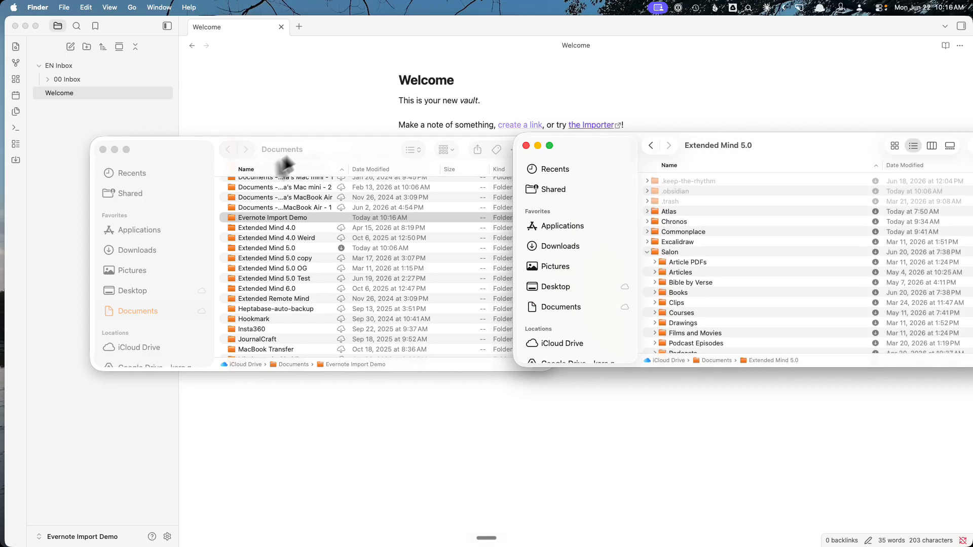
In the first Finder window, open Evernote Import Demo > EN Inbox > 00 Inbox and move the window clear of the Extended Mind 5.0 window
left_click(365, 158)
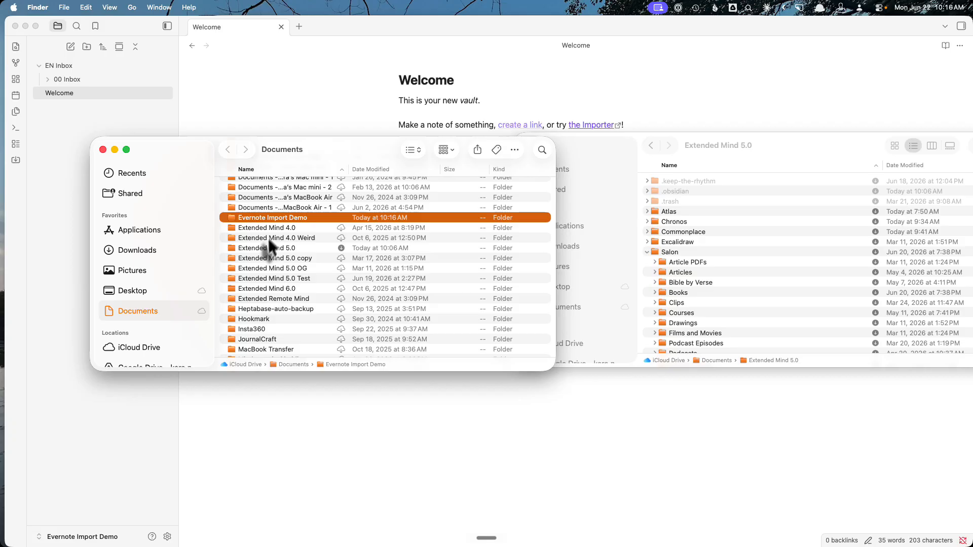
double_click(270, 218)
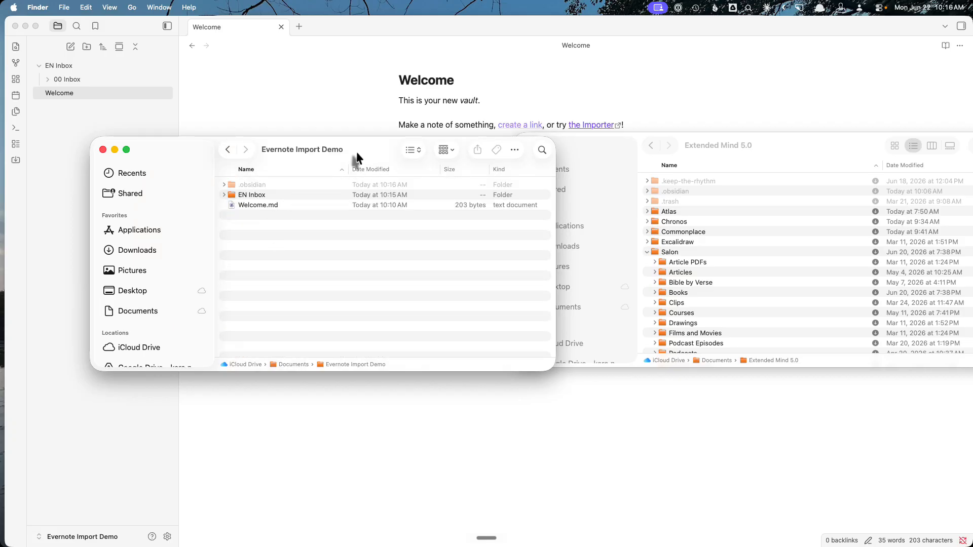
left_click_drag(357, 154, 288, 149)
double_click(173, 192)
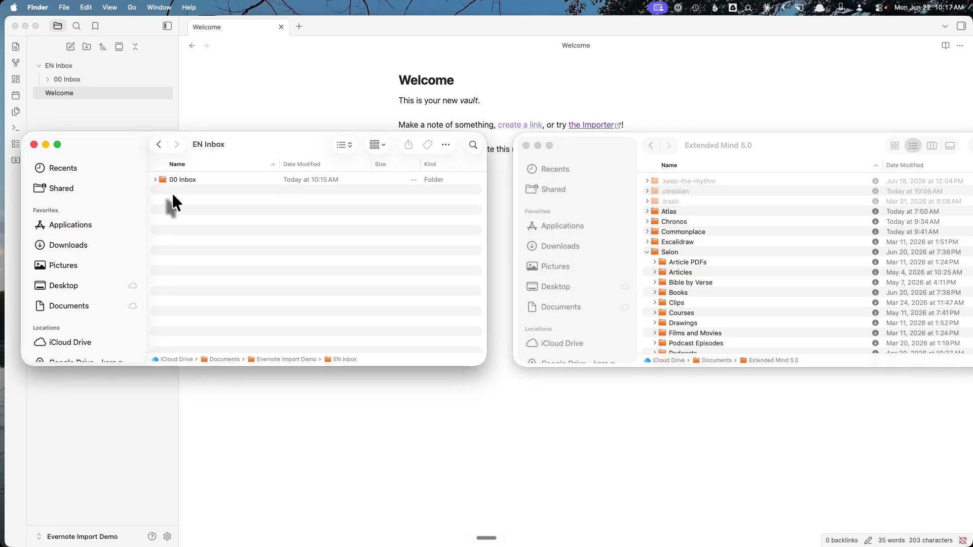
left_click(167, 179)
double_click(166, 179)
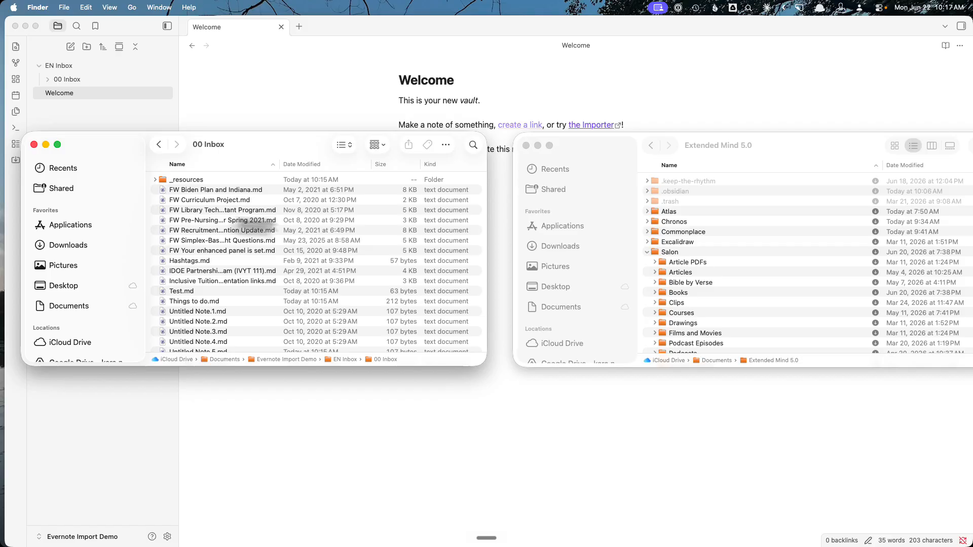
Select all imported notes in the 00 Inbox folder together with the _resources folder
left_click(186, 182)
scroll(186, 194, "down", 3)
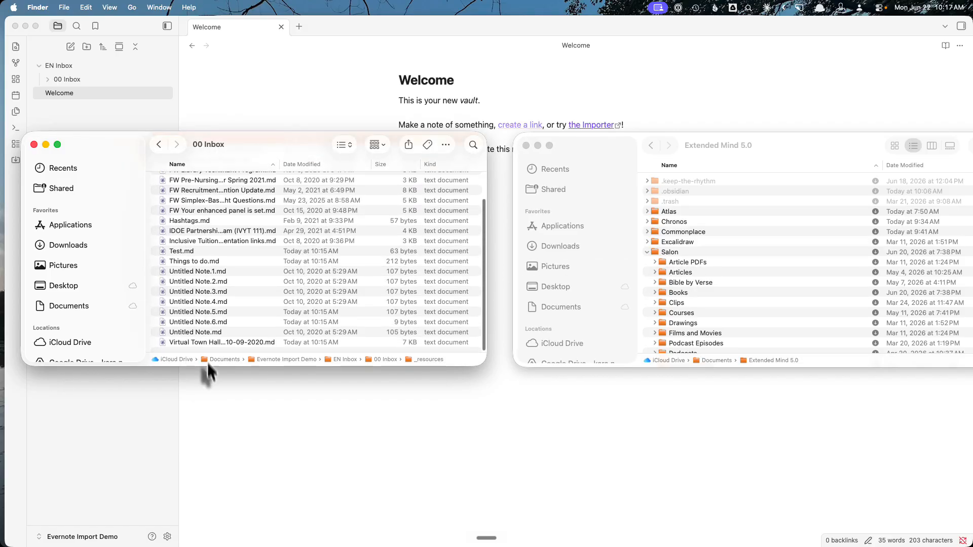
key("super+a")
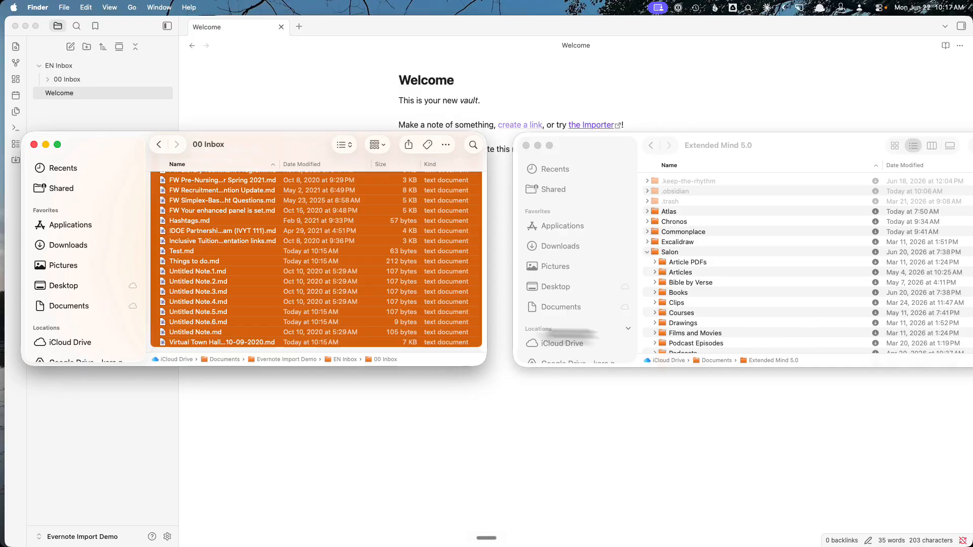
scroll(211, 245, "up", 3)
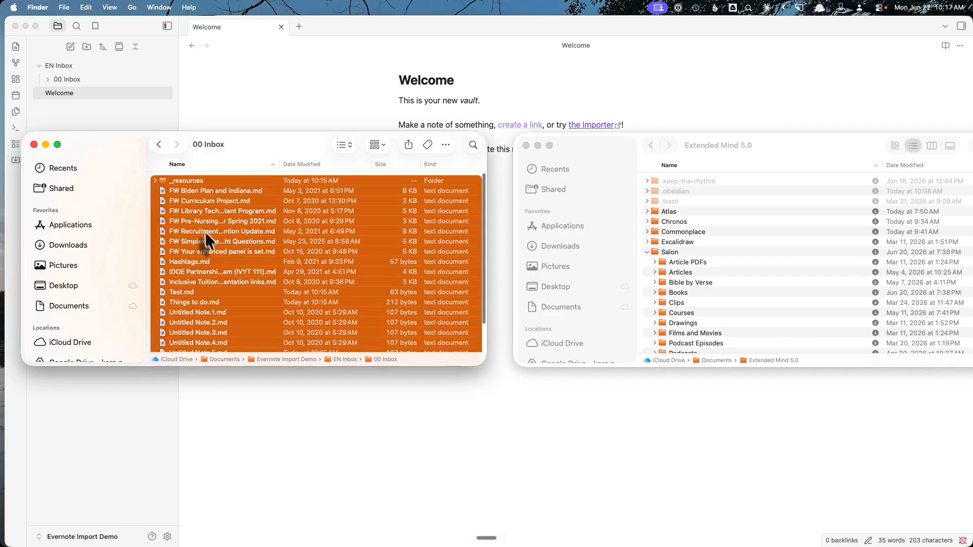
left_click(154, 180)
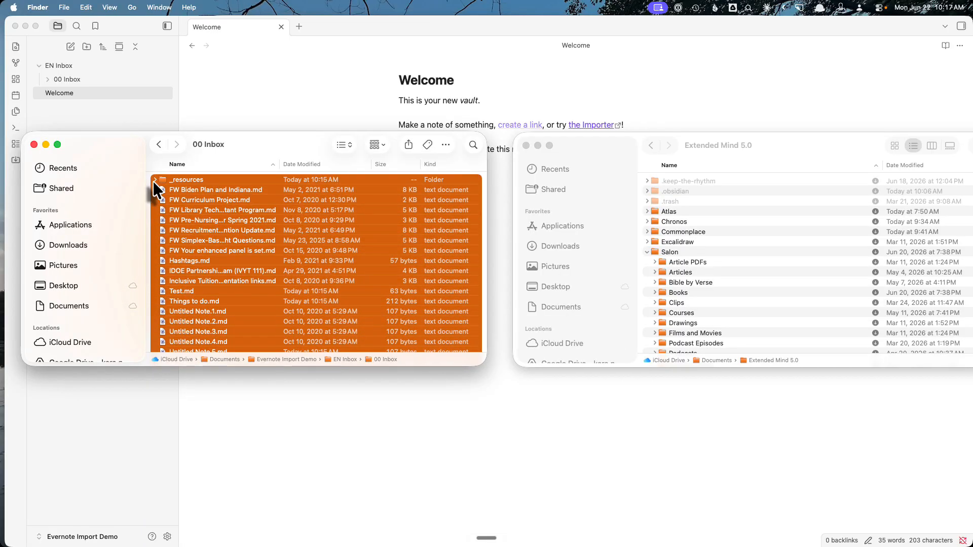